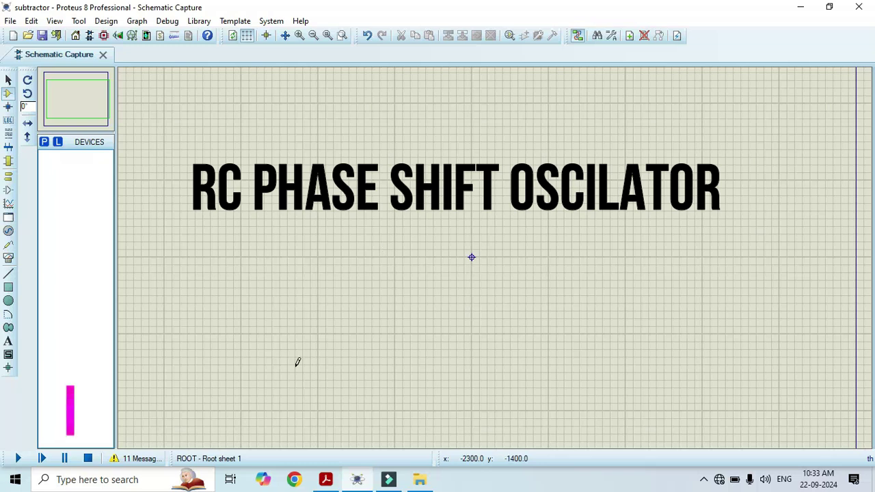
Step: Review the reference circuit PDF, then return to the Proteus schematic
{"action": "mouse_move", "coordinate": [325, 479]}
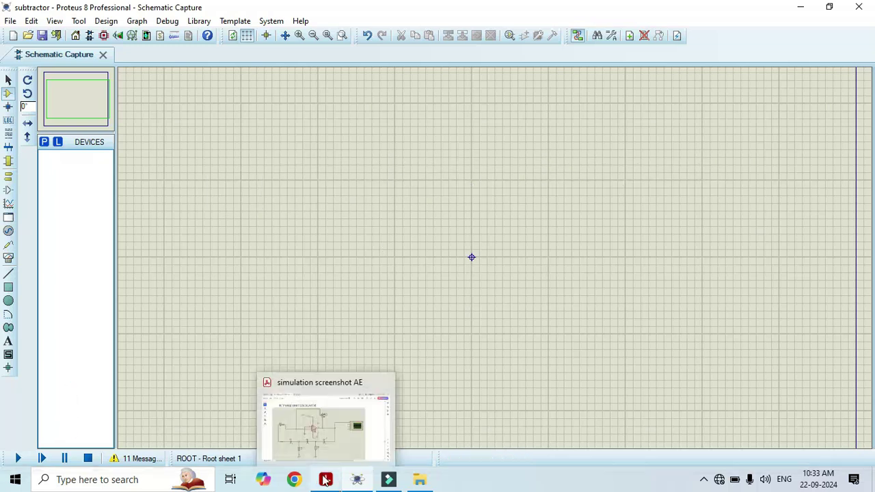
{"action": "left_click", "coordinate": [326, 443]}
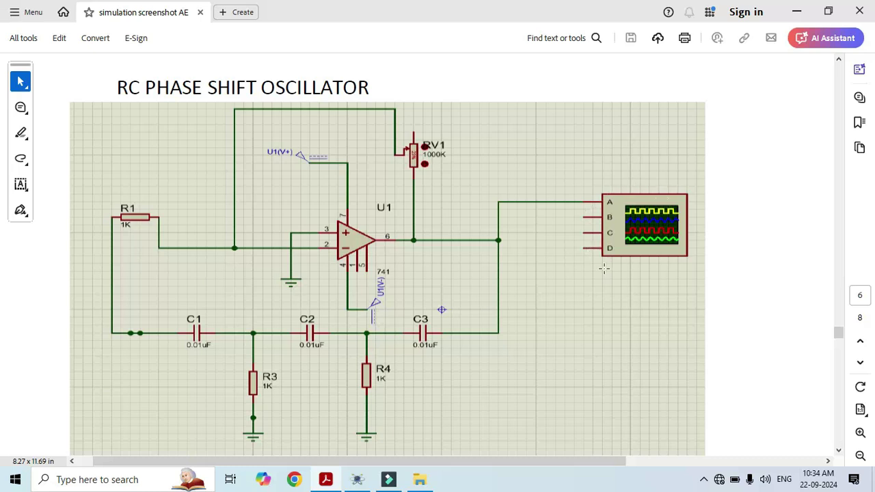
{"action": "scroll", "coordinate": [533, 252], "scroll_direction": "down", "scroll_amount": 6}
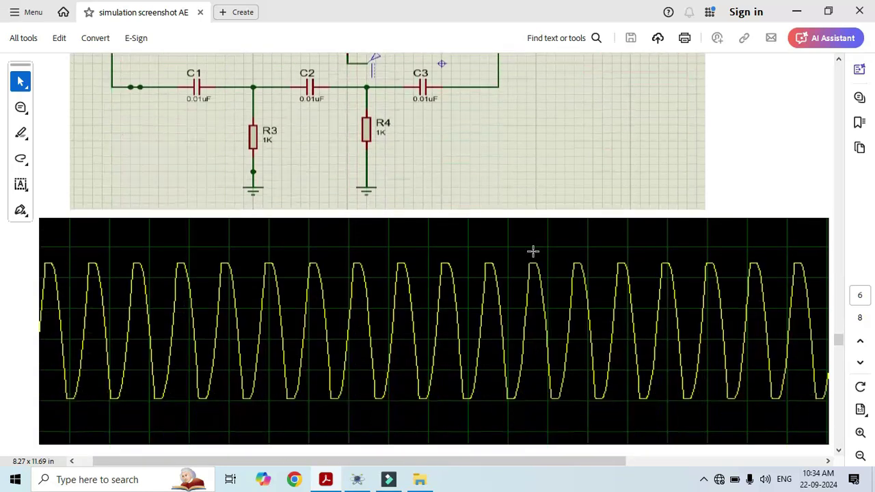
{"action": "scroll", "coordinate": [533, 252], "scroll_direction": "up", "scroll_amount": 6}
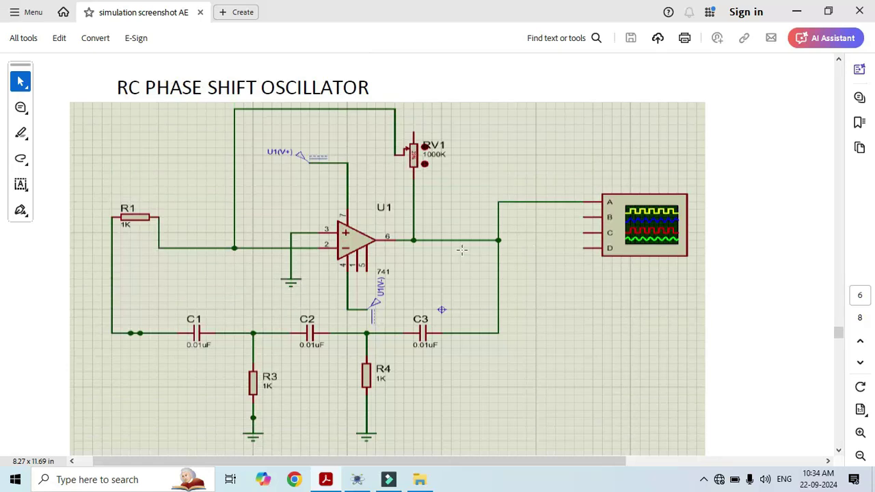
{"action": "left_click", "coordinate": [357, 479]}
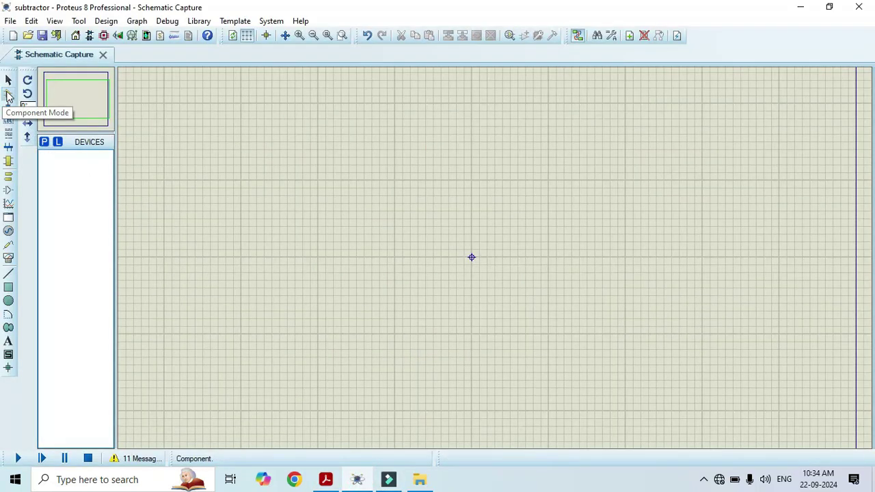
Step: Pick the 741 op-amp and then the generic RES resistor in Pick Devices
{"action": "left_click", "coordinate": [44, 142]}
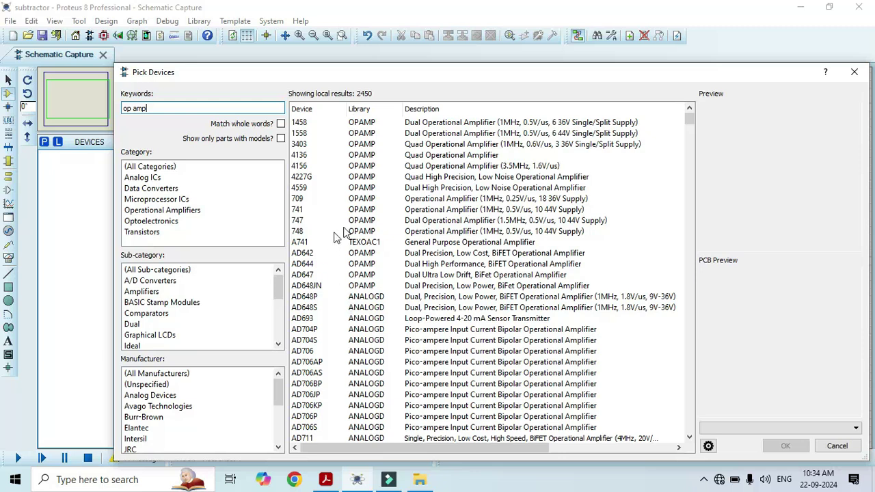
{"action": "left_click", "coordinate": [418, 210]}
{"action": "double_click", "coordinate": [419, 210]}
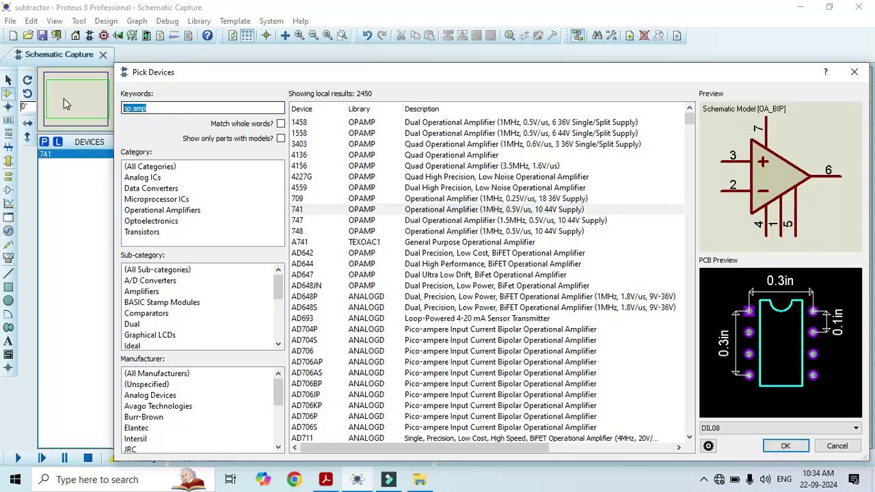
{"action": "type", "text": "resistor"}
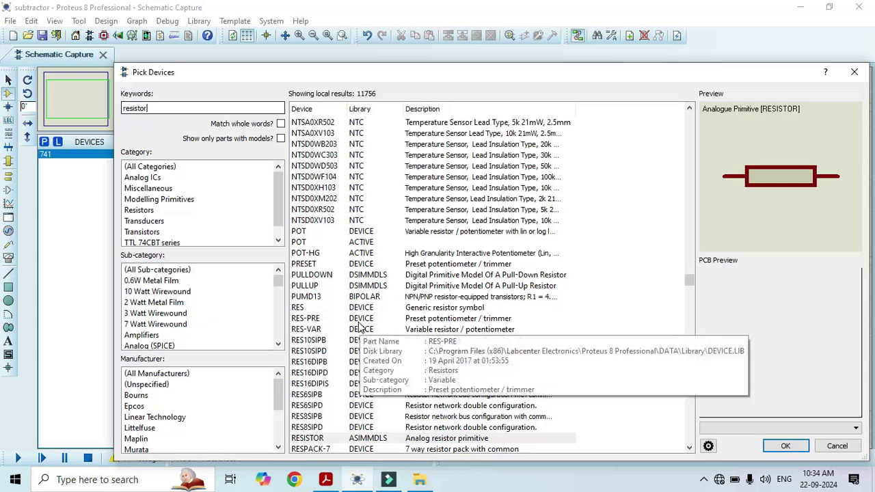
{"action": "left_click", "coordinate": [458, 310]}
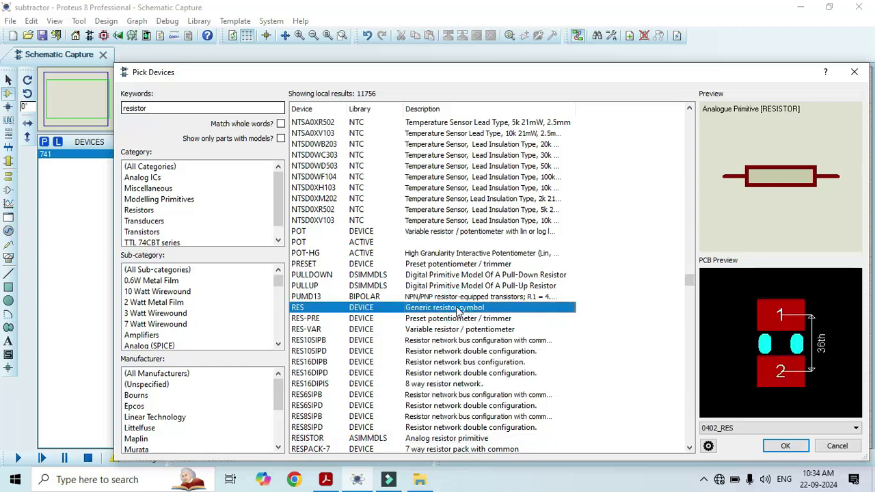
{"action": "double_click", "coordinate": [458, 310]}
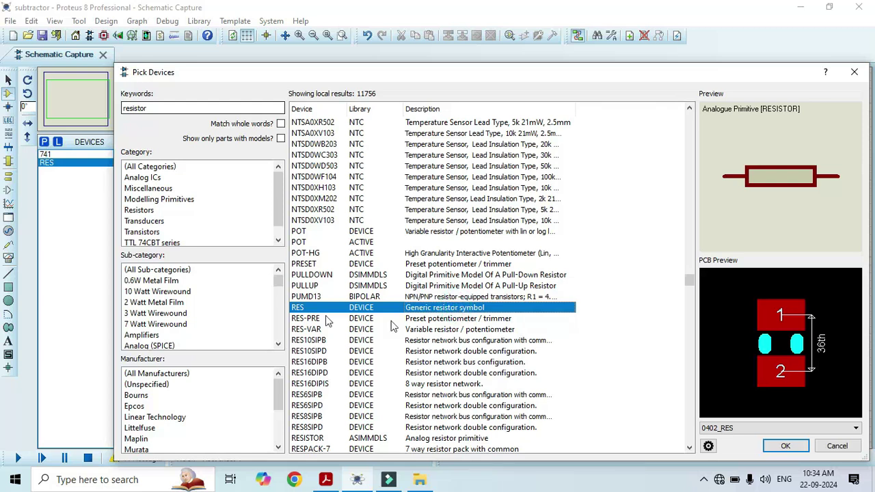
Step: Search 'capacitor' and add the generic CAP capacitor to the device list
{"action": "double_click", "coordinate": [168, 108]}
{"action": "type", "text": "ca"}
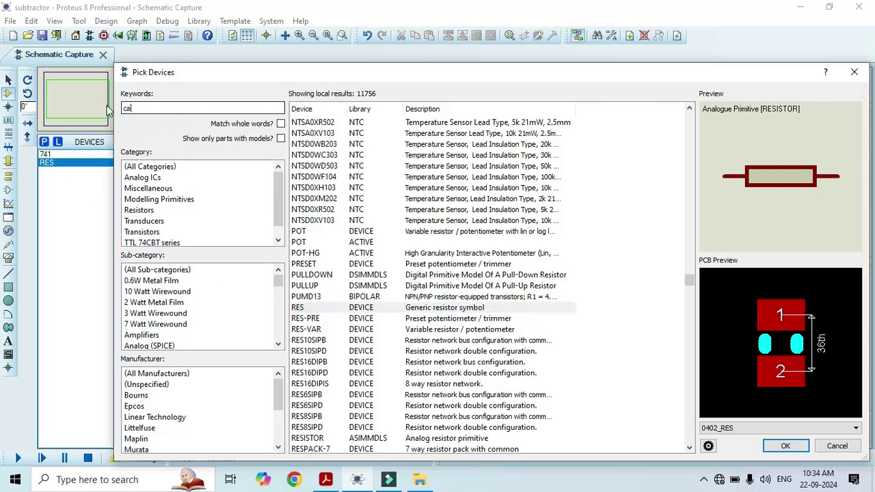
{"action": "type", "text": "pa"}
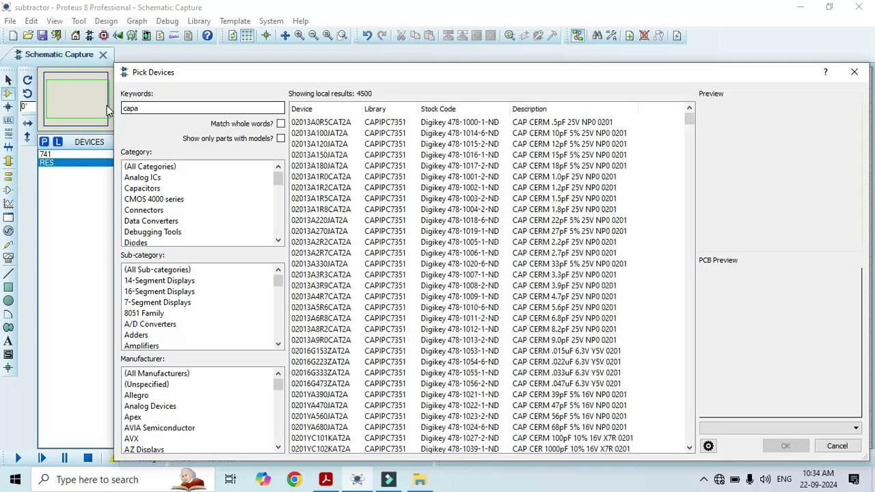
{"action": "type", "text": "cito"}
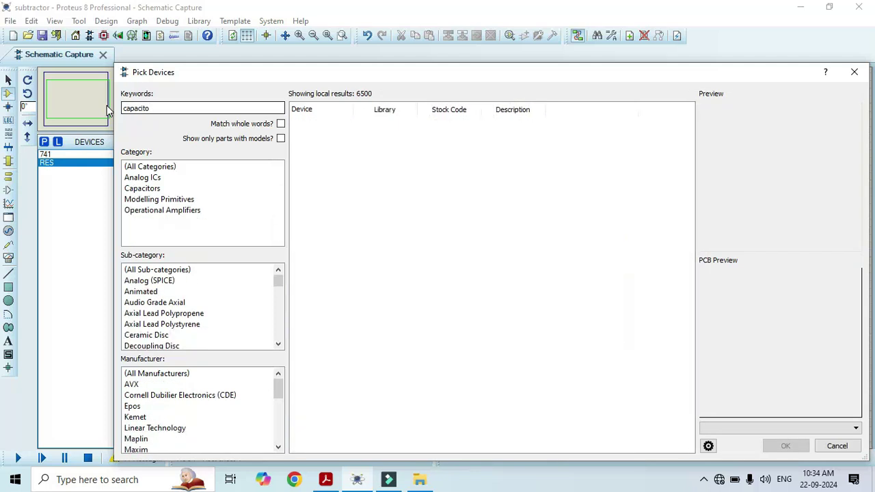
{"action": "type", "text": "r"}
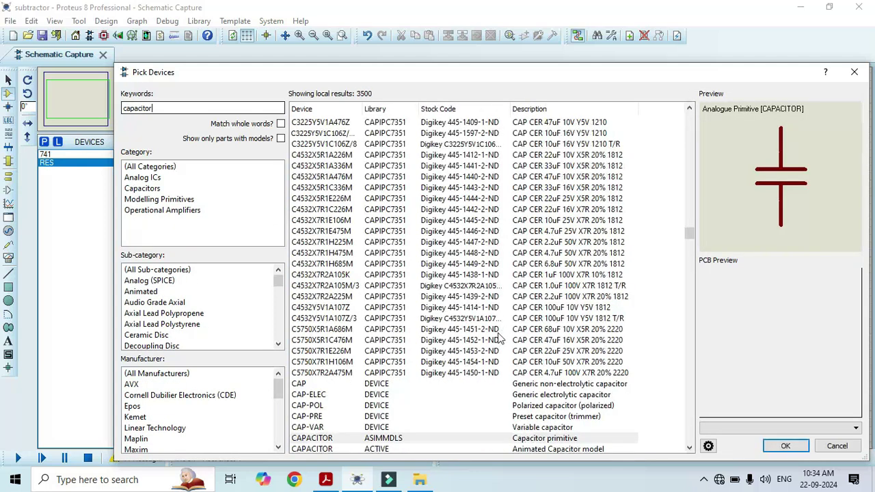
{"action": "left_click", "coordinate": [536, 387]}
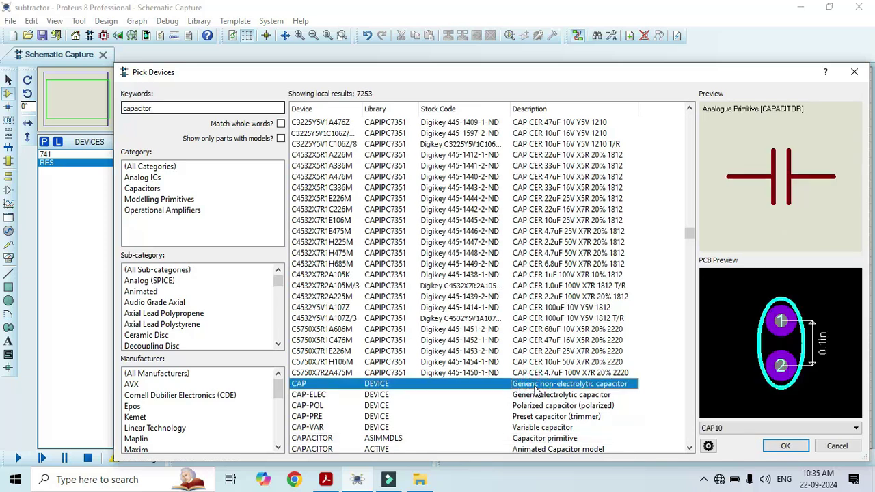
{"action": "double_click", "coordinate": [537, 388]}
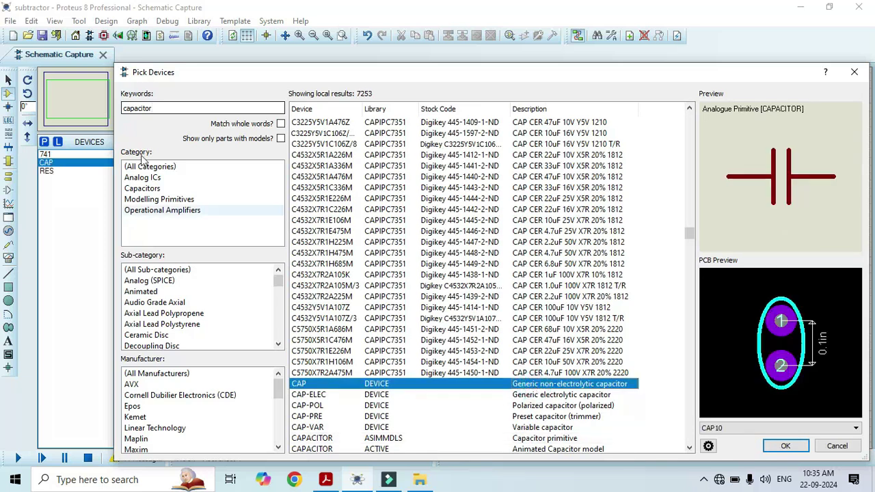
Step: Search 'pot h', add the POT-HG potentiometer, and close Pick Devices
{"action": "left_click", "coordinate": [168, 106]}
{"action": "double_click", "coordinate": [168, 106]}
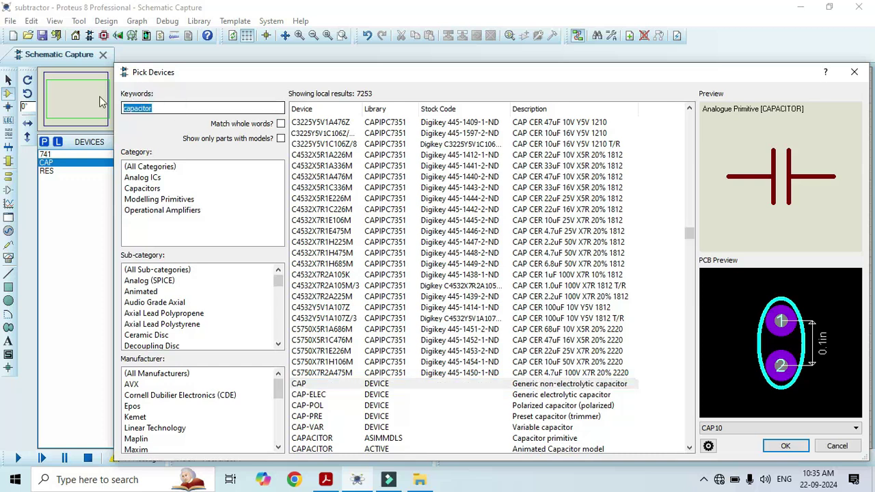
{"action": "type", "text": "pot hg"}
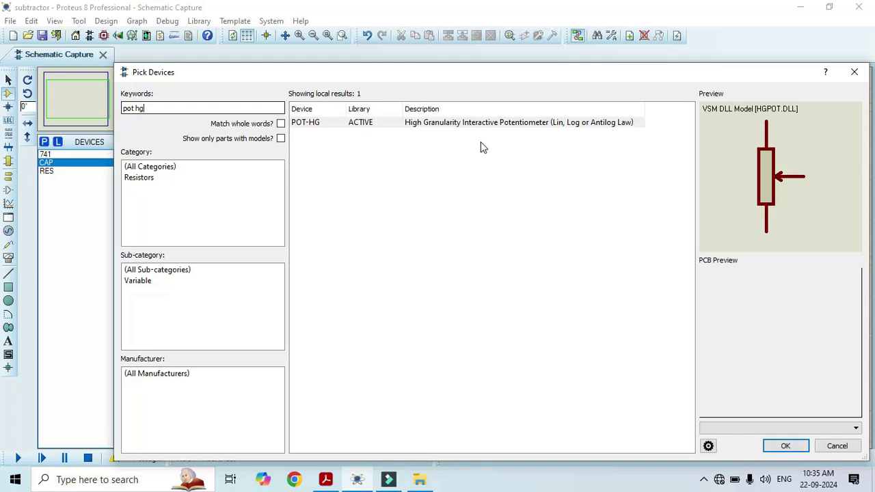
{"action": "double_click", "coordinate": [481, 125]}
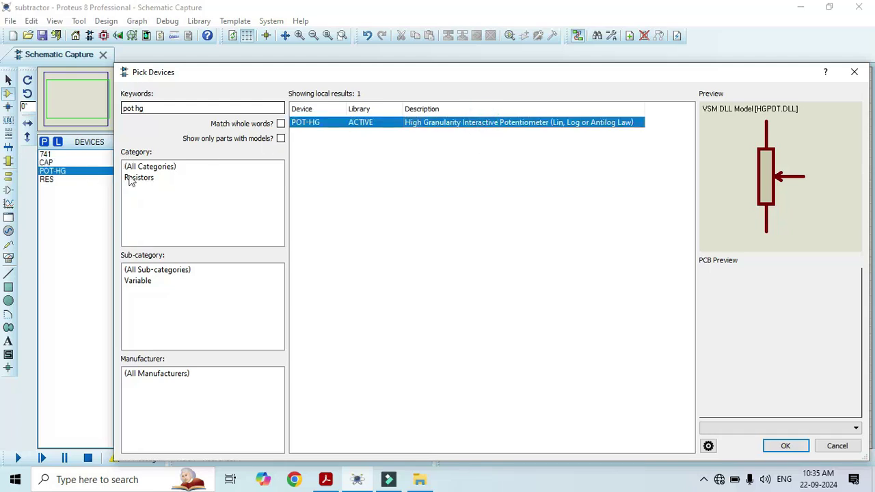
{"action": "left_click", "coordinate": [784, 447]}
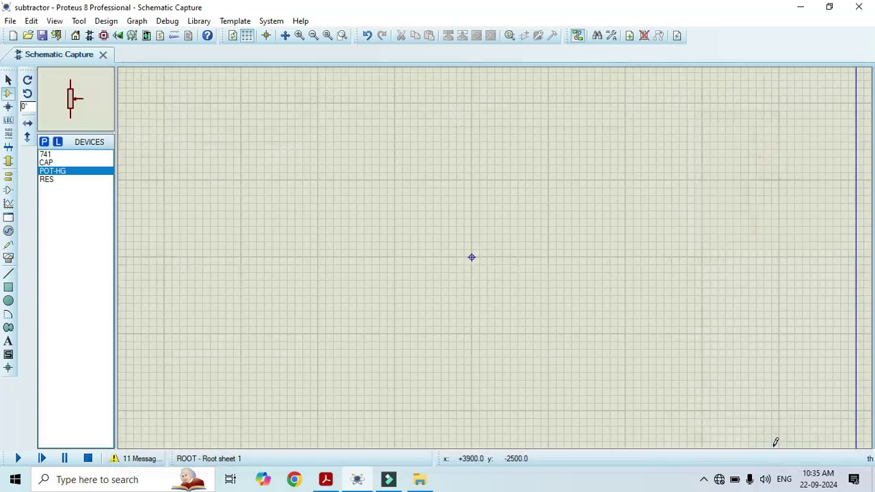
Step: Place the 741 op-amp as U1 and flip it vertically so the minus input is on top
{"action": "left_click", "coordinate": [45, 154]}
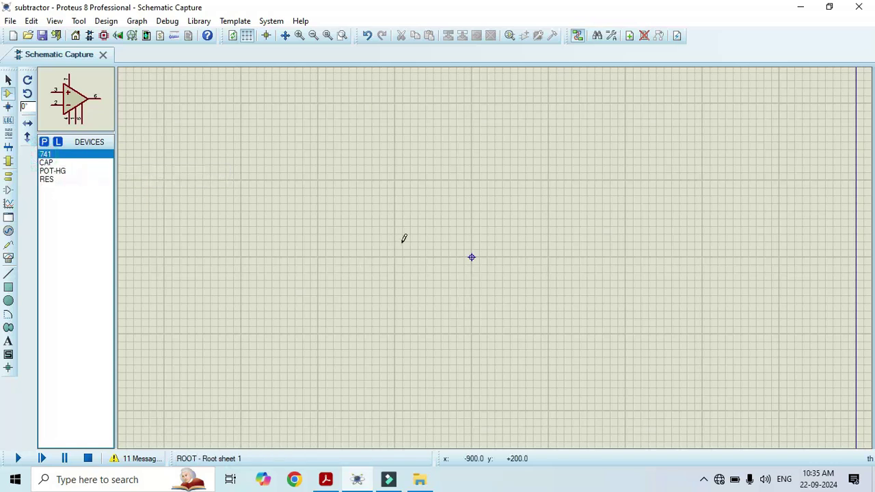
{"action": "scroll", "coordinate": [455, 246], "scroll_direction": "down", "scroll_amount": 1}
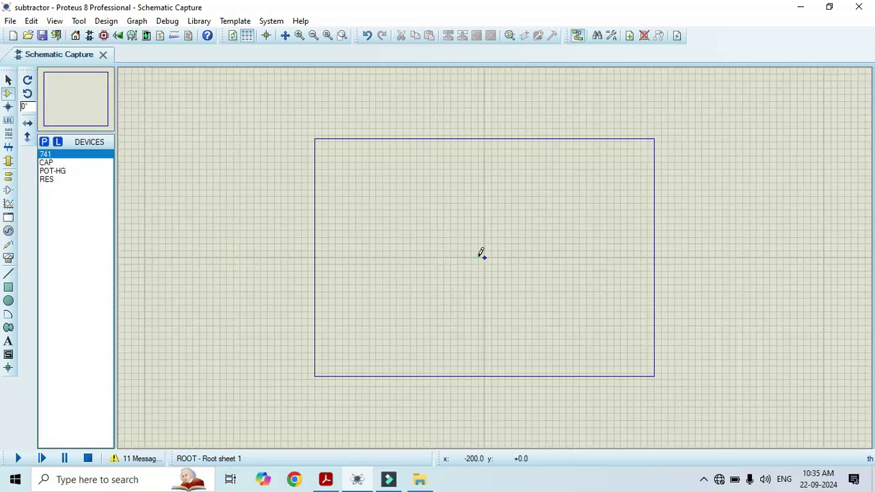
{"action": "left_click", "coordinate": [481, 254]}
{"action": "scroll", "coordinate": [483, 256], "scroll_direction": "up", "scroll_amount": 1}
{"action": "scroll", "coordinate": [489, 256], "scroll_direction": "up", "scroll_amount": 3}
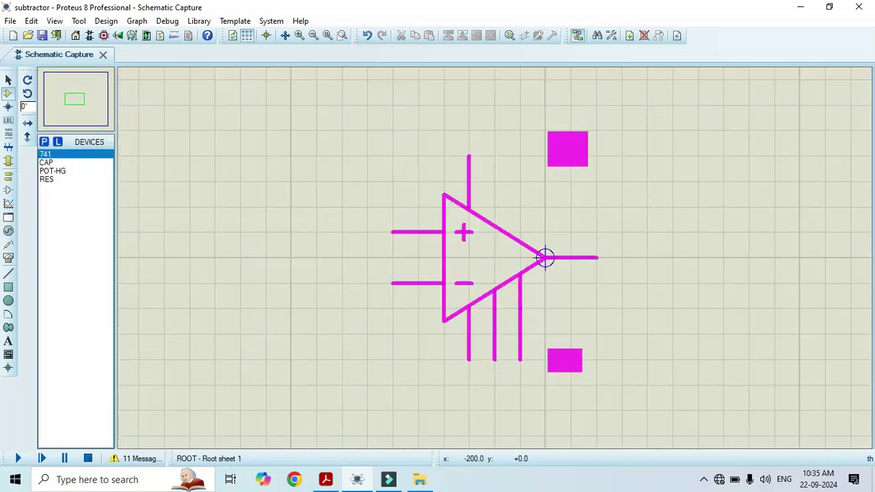
{"action": "left_click", "coordinate": [473, 253]}
{"action": "right_click", "coordinate": [479, 254]}
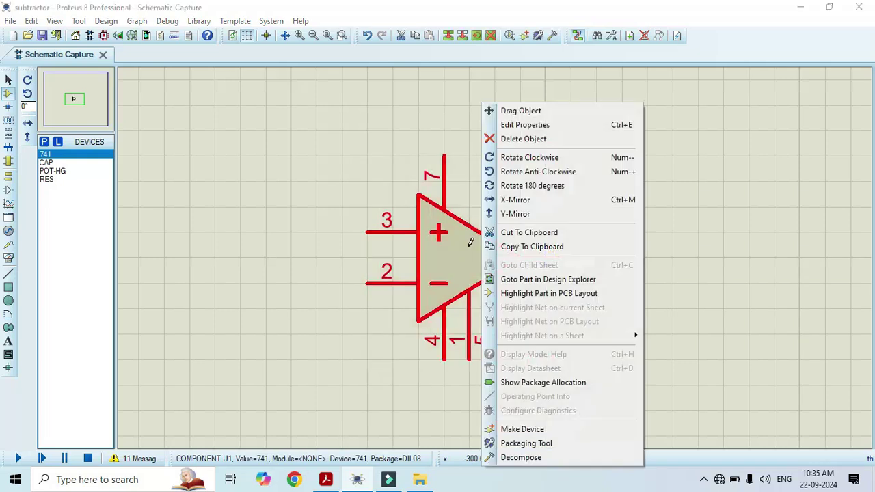
{"action": "left_click", "coordinate": [516, 214]}
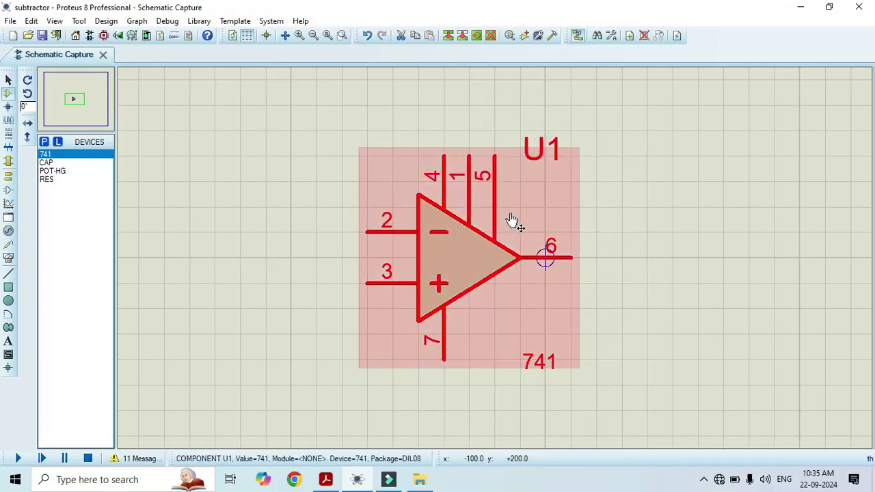
{"action": "scroll", "coordinate": [509, 226], "scroll_direction": "down", "scroll_amount": 2}
{"action": "left_click", "coordinate": [312, 361]}
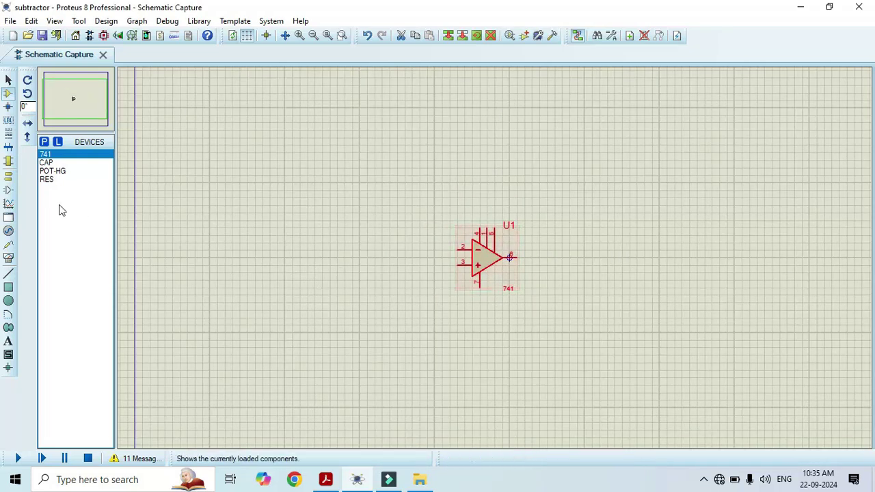
Step: Place capacitors C1, C2 and C3 in a row below the op-amp
{"action": "left_click", "coordinate": [46, 162]}
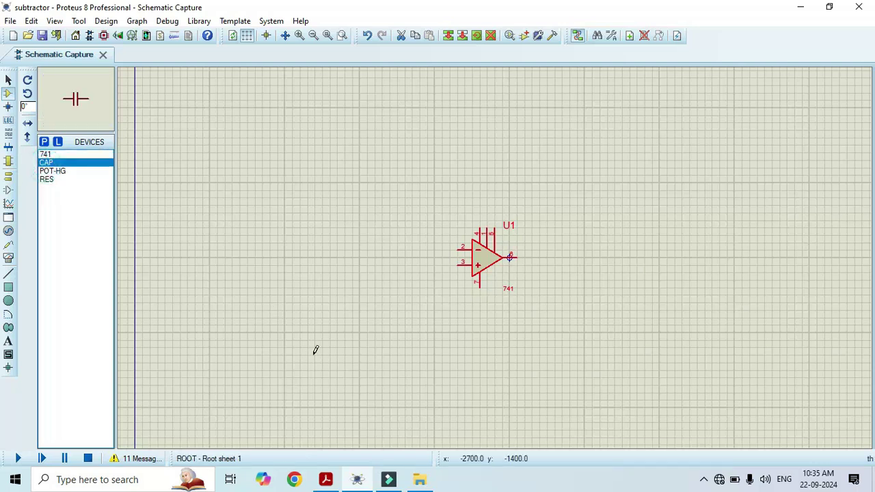
{"action": "left_click", "coordinate": [324, 333]}
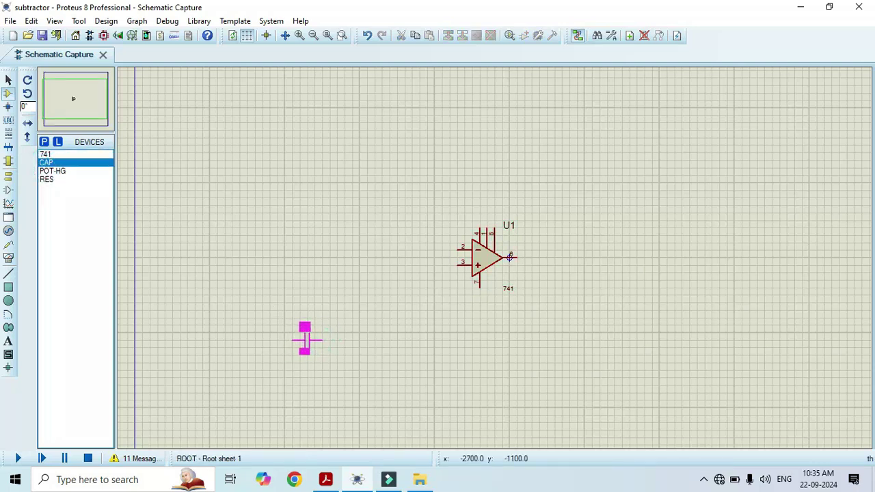
{"action": "left_click", "coordinate": [313, 333]}
{"action": "left_click", "coordinate": [360, 331]}
{"action": "left_click", "coordinate": [366, 333]}
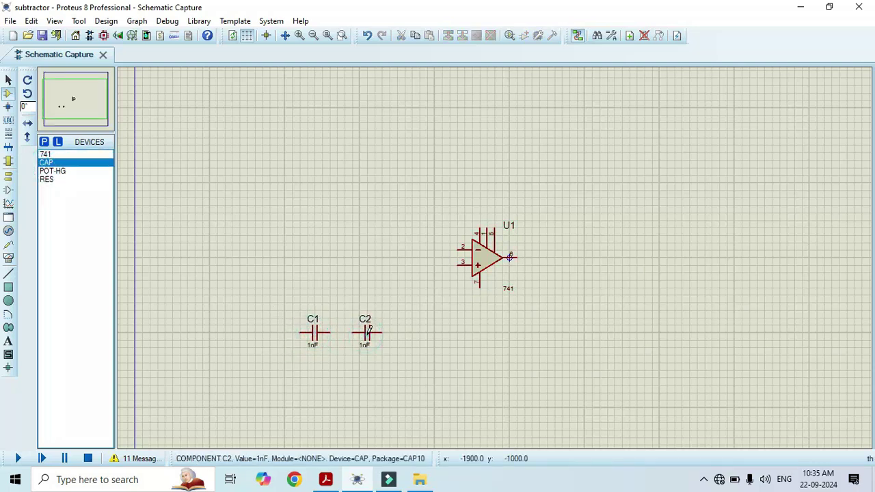
{"action": "left_click", "coordinate": [417, 330]}
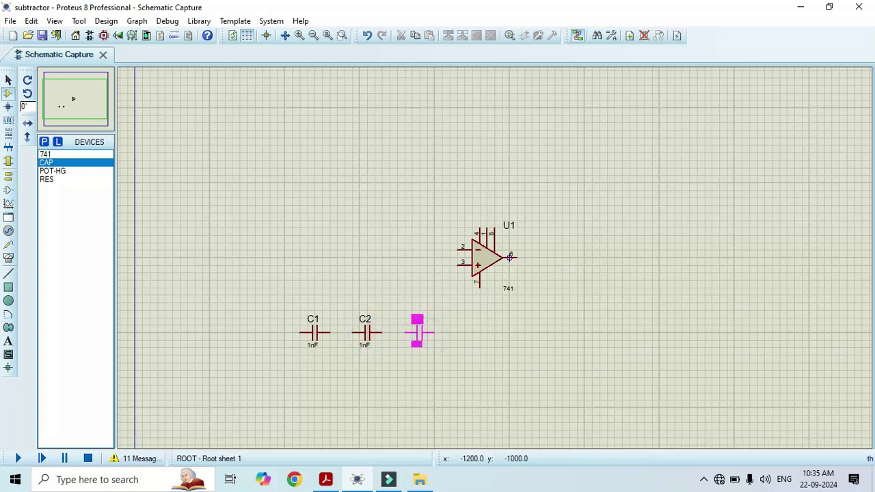
{"action": "left_click", "coordinate": [418, 332]}
Step: Wire C1 to C2 and C2 to C3 in series
{"action": "left_click", "coordinate": [330, 333]}
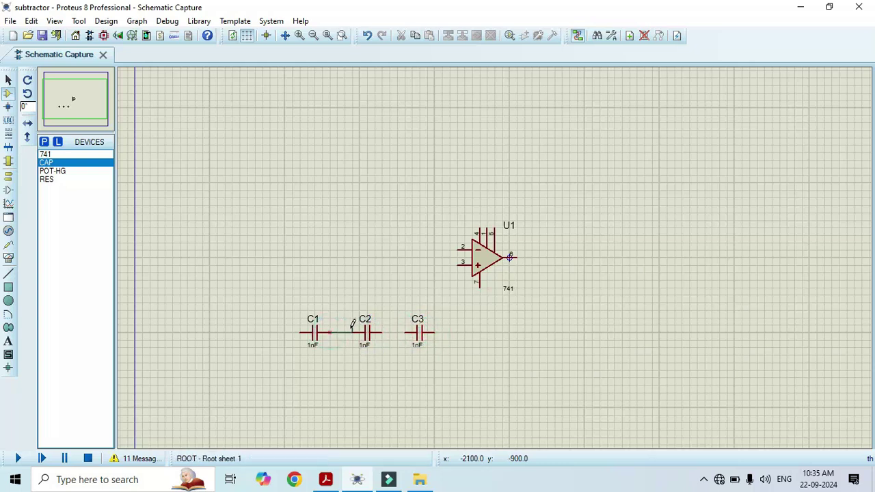
{"action": "left_click", "coordinate": [352, 333]}
{"action": "left_click", "coordinate": [381, 333]}
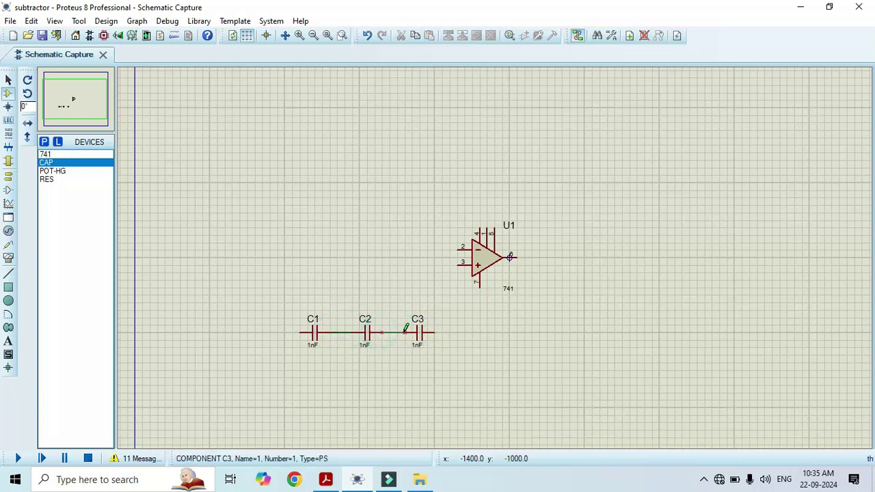
{"action": "left_click", "coordinate": [404, 333]}
Step: Place resistor R1 below the capacitors and rotate it vertical
{"action": "left_click", "coordinate": [52, 179]}
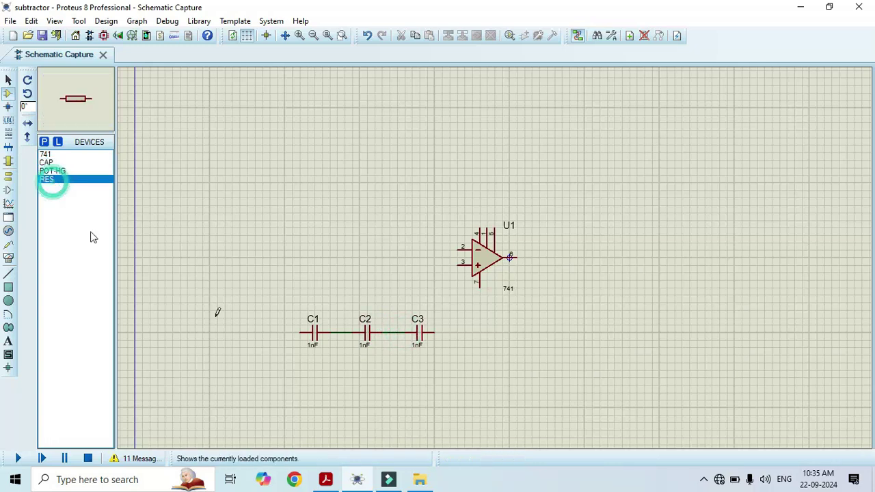
{"action": "left_click", "coordinate": [335, 371]}
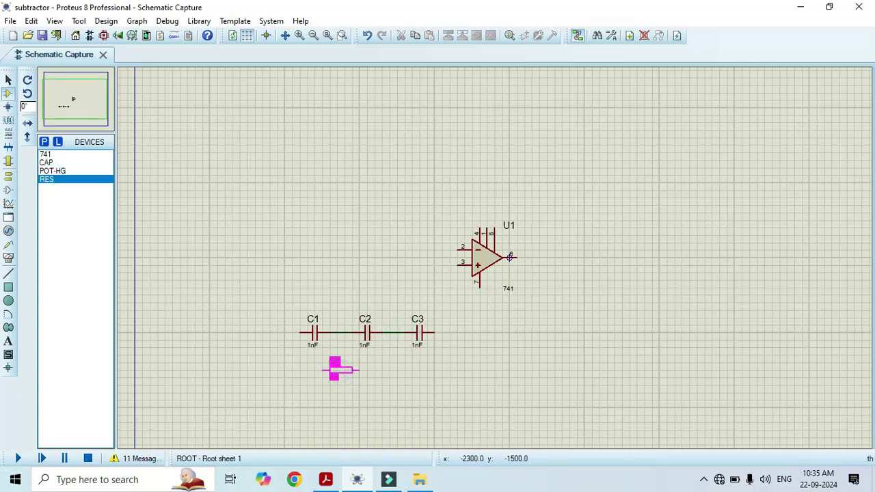
{"action": "left_click", "coordinate": [335, 372]}
{"action": "right_click", "coordinate": [344, 368]}
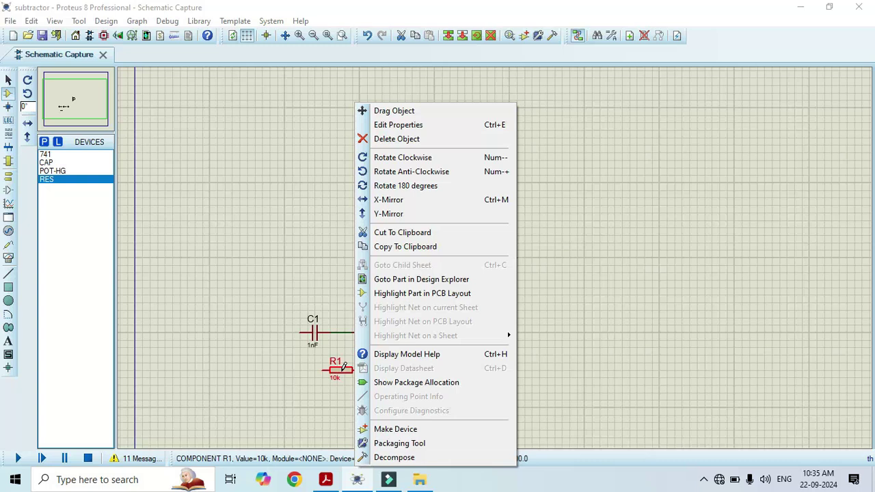
{"action": "left_click", "coordinate": [410, 157]}
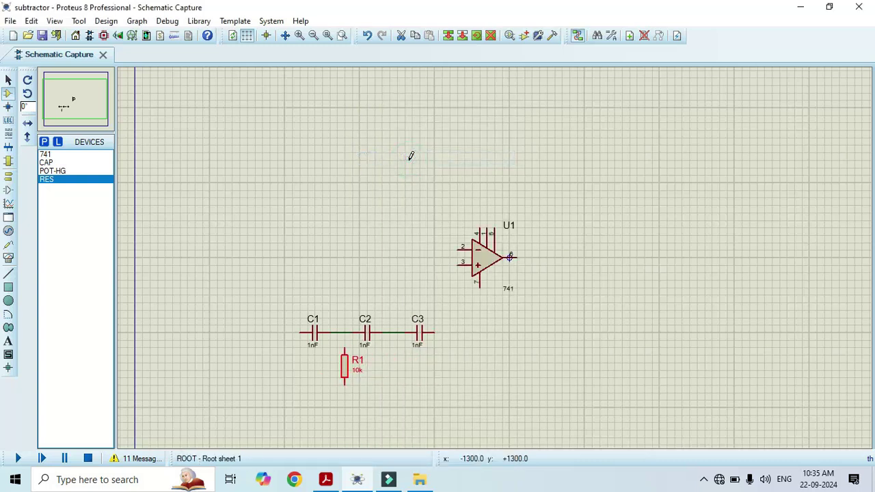
{"action": "scroll", "coordinate": [366, 375], "scroll_direction": "up", "scroll_amount": 1}
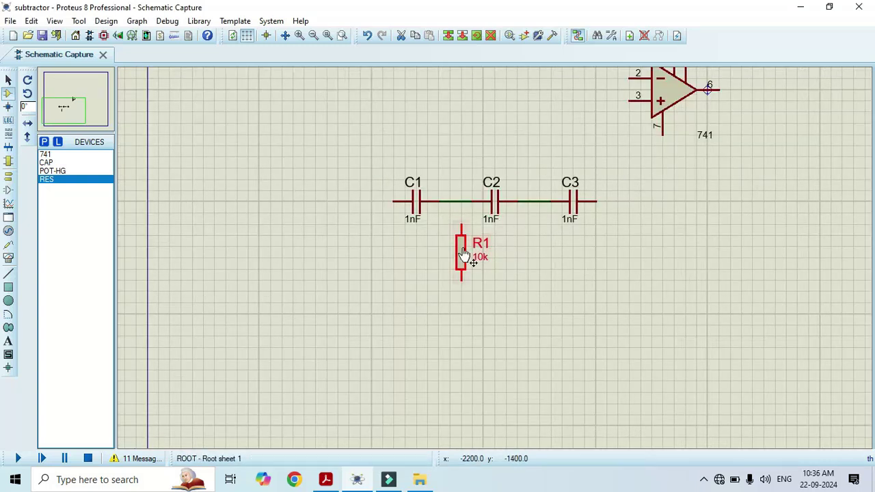
Step: Place resistor R2 beside R1, rotate it vertical, and move it level with R1
{"action": "left_click", "coordinate": [46, 179]}
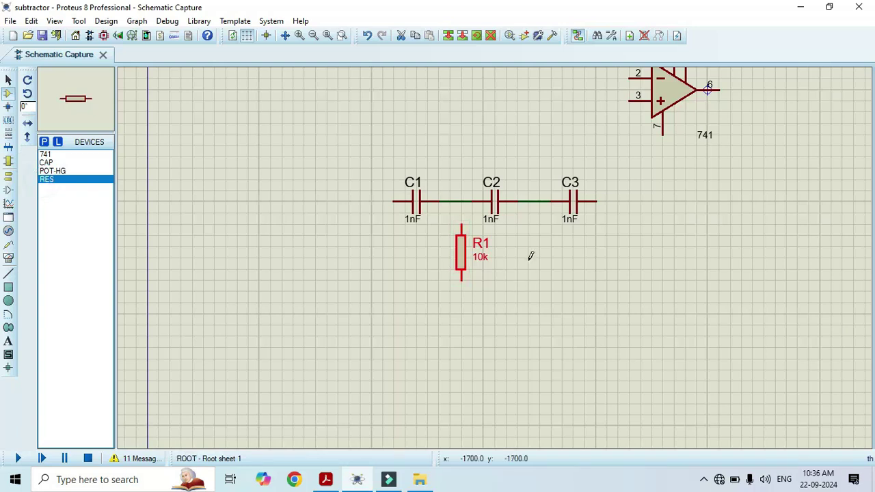
{"action": "left_click", "coordinate": [531, 254]}
{"action": "left_click", "coordinate": [534, 247]}
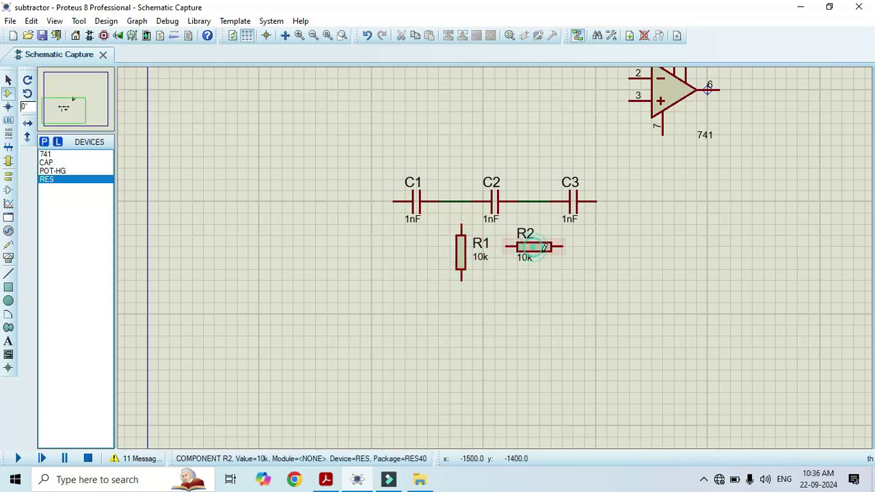
{"action": "right_click", "coordinate": [565, 249]}
{"action": "left_click", "coordinate": [549, 247]}
{"action": "right_click", "coordinate": [548, 243]}
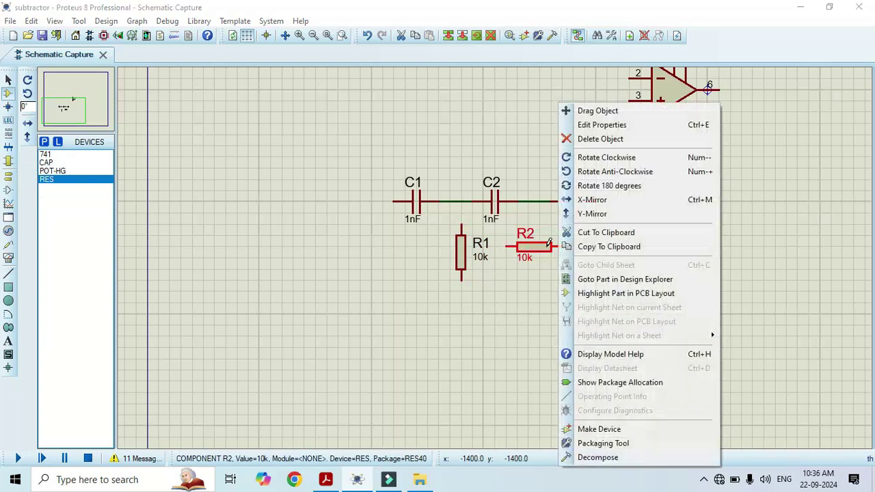
{"action": "left_click", "coordinate": [604, 172]}
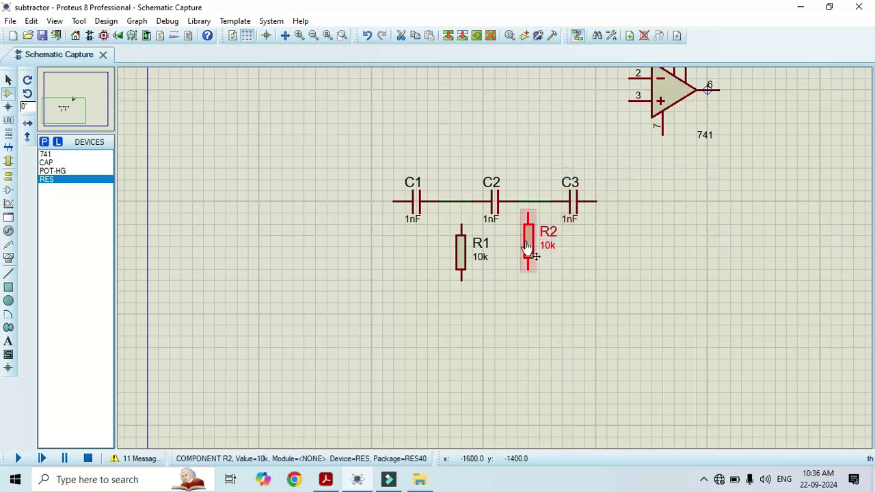
{"action": "left_click_drag", "start_coordinate": [529, 250], "coordinate": [529, 261]}
{"action": "left_click", "coordinate": [578, 301]}
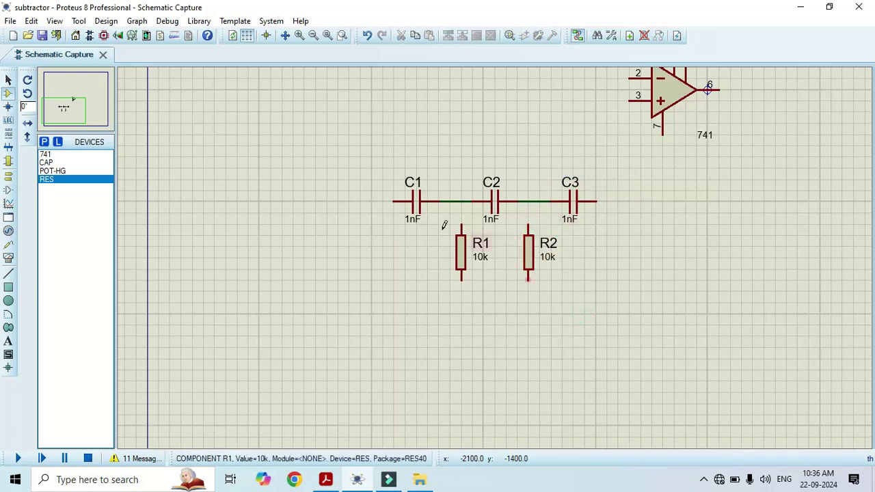
Step: Cancel the C1 value edit and check component values in the reference schematic PDF
{"action": "double_click", "coordinate": [414, 220]}
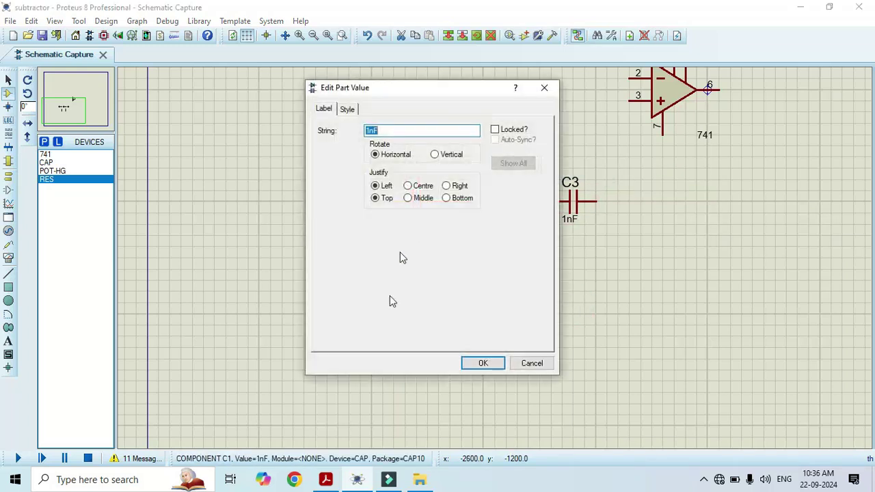
{"action": "left_click", "coordinate": [518, 365]}
{"action": "left_click", "coordinate": [326, 480]}
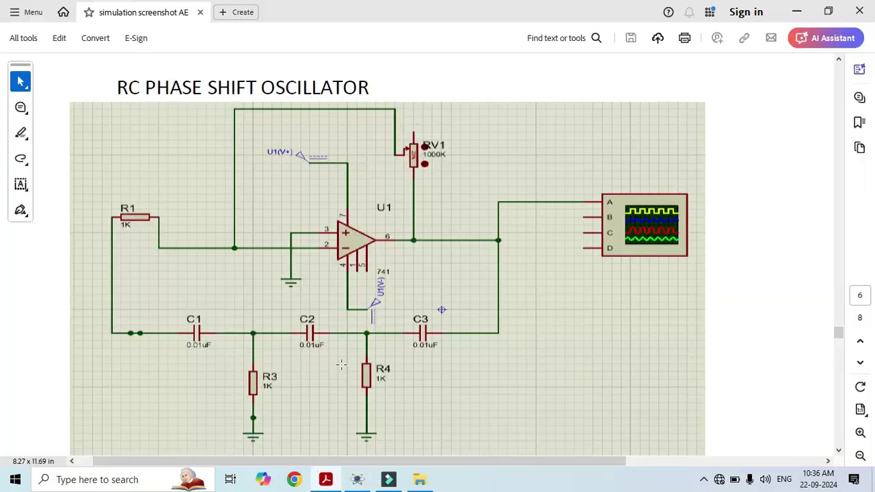
{"action": "left_click", "coordinate": [388, 480]}
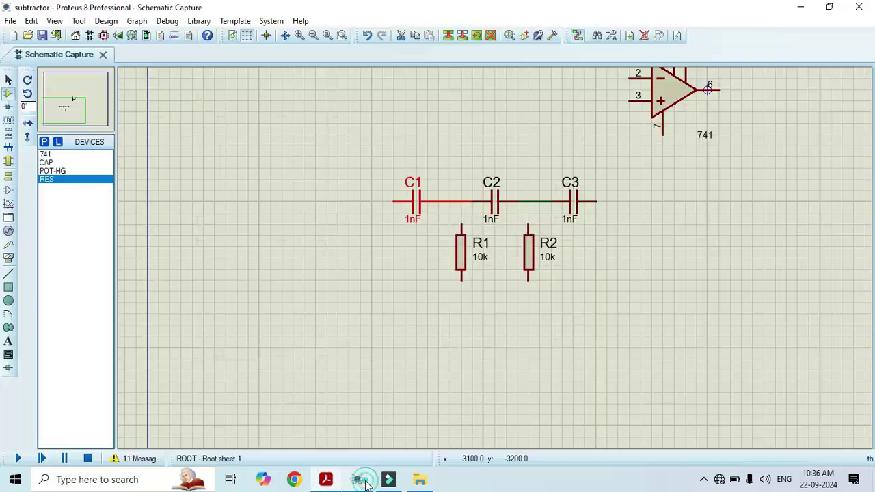
Step: Change capacitors C1, C2 and C3 from 1nF to 0.01uF
{"action": "double_click", "coordinate": [414, 219]}
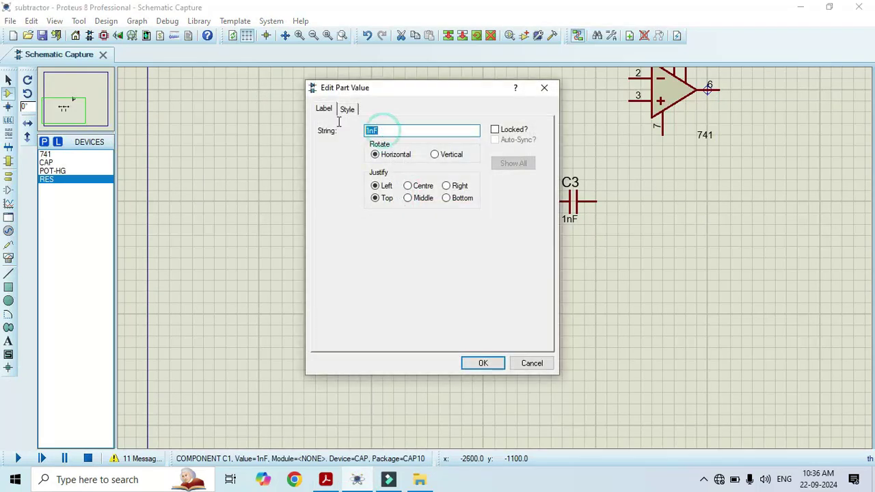
{"action": "type", "text": "0.01uF"}
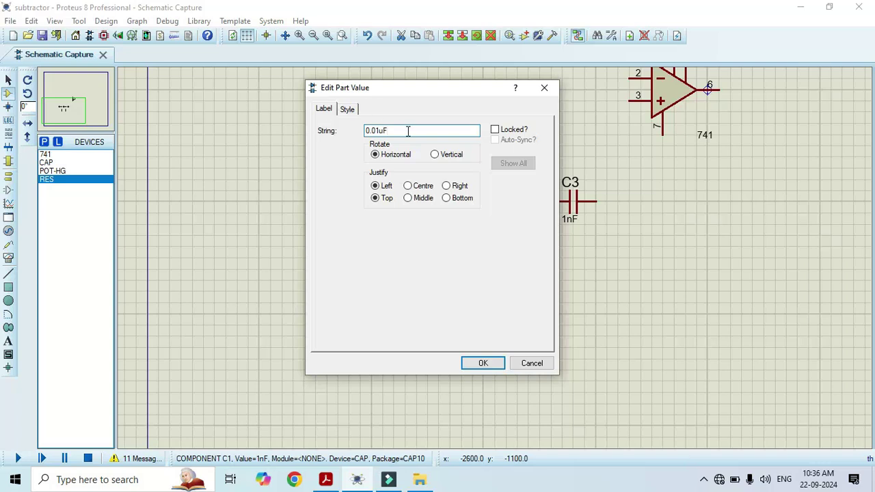
{"action": "double_click", "coordinate": [407, 130]}
{"action": "key", "text": "ctrl+c"}
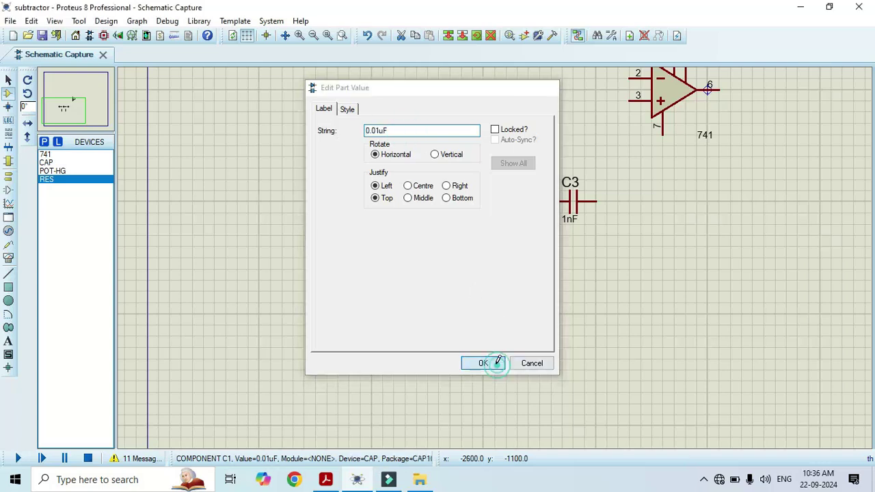
{"action": "left_click", "coordinate": [497, 363]}
{"action": "double_click", "coordinate": [492, 220]}
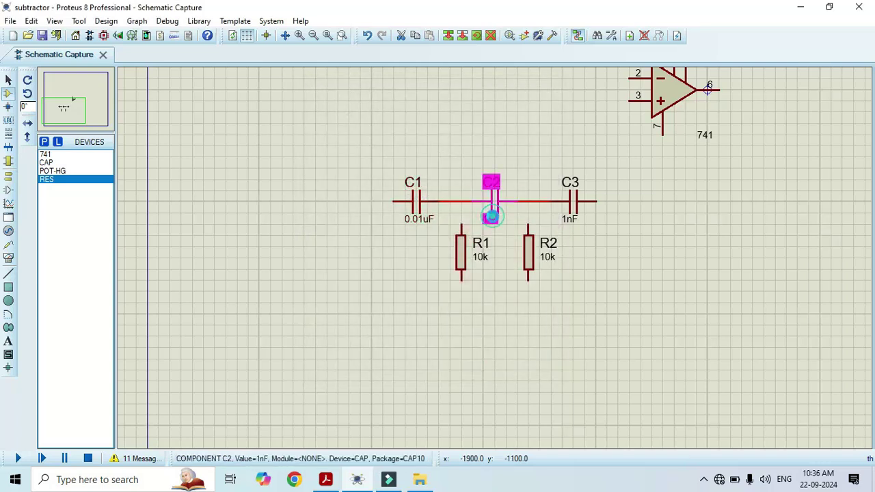
{"action": "key", "text": "ctrl+v"}
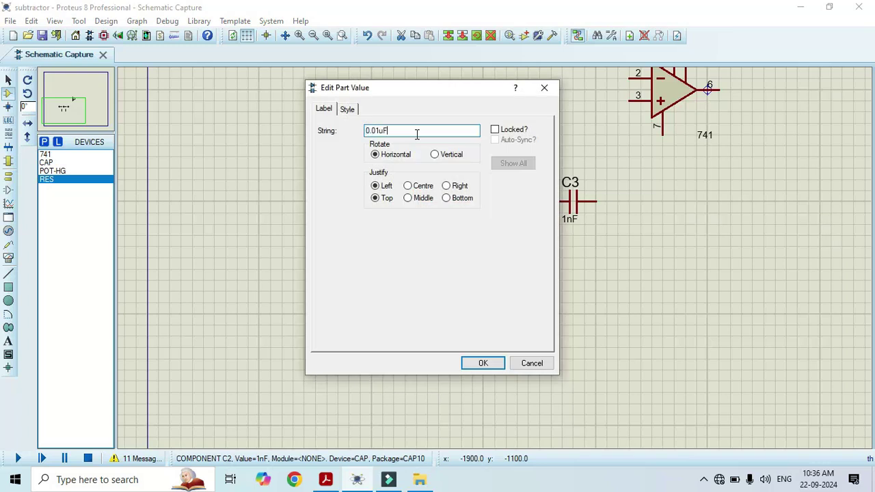
{"action": "left_click", "coordinate": [482, 362]}
{"action": "double_click", "coordinate": [569, 217]}
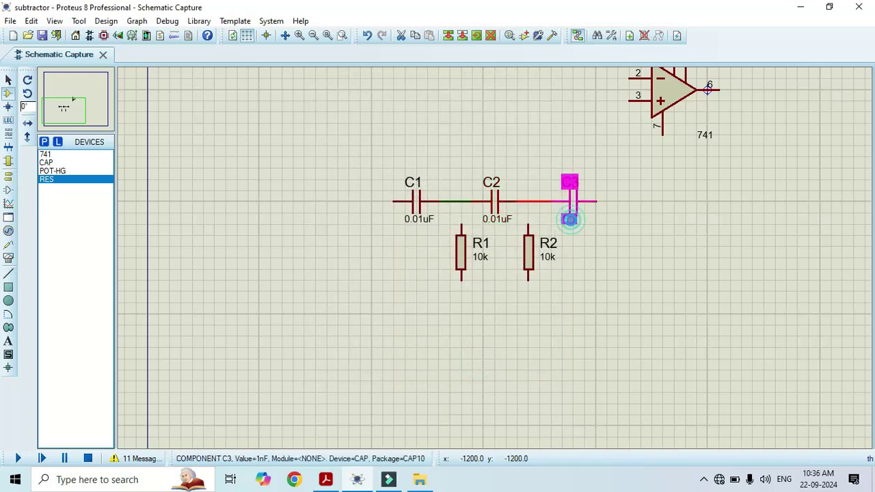
{"action": "key", "text": "ctrl+v"}
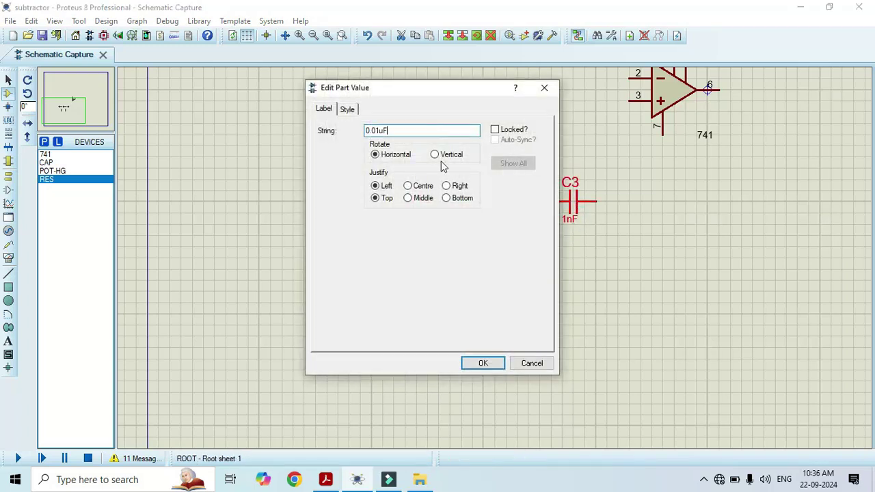
{"action": "left_click", "coordinate": [499, 364]}
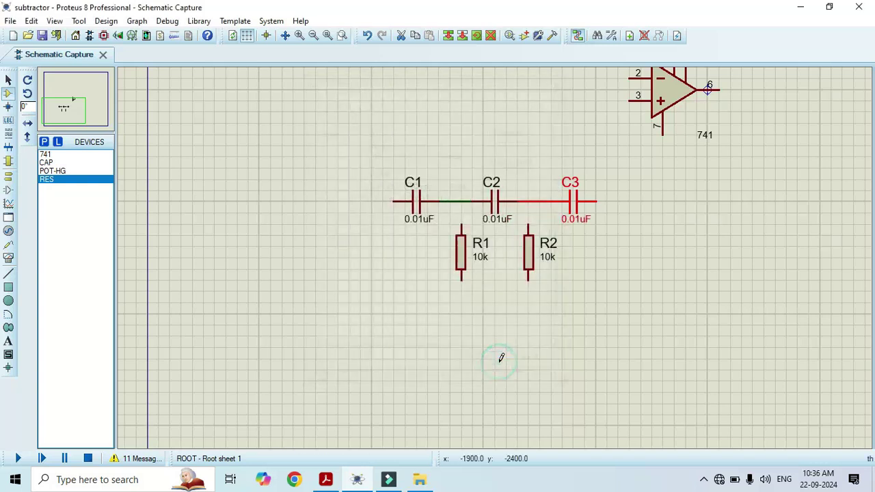
Step: Set R1 and R2 to 1k and wire R1's top pin to the C1–C2 wire
{"action": "double_click", "coordinate": [479, 257]}
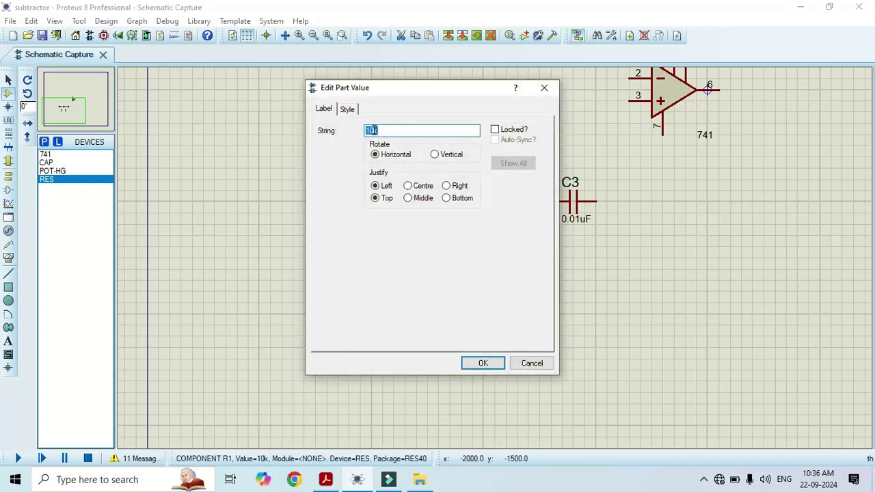
{"action": "type", "text": "1k"}
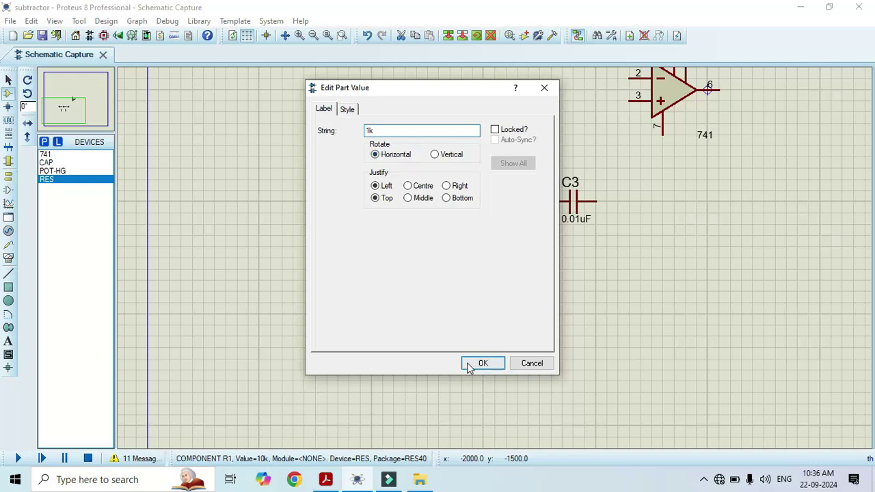
{"action": "left_click", "coordinate": [469, 366]}
{"action": "left_click", "coordinate": [555, 265]}
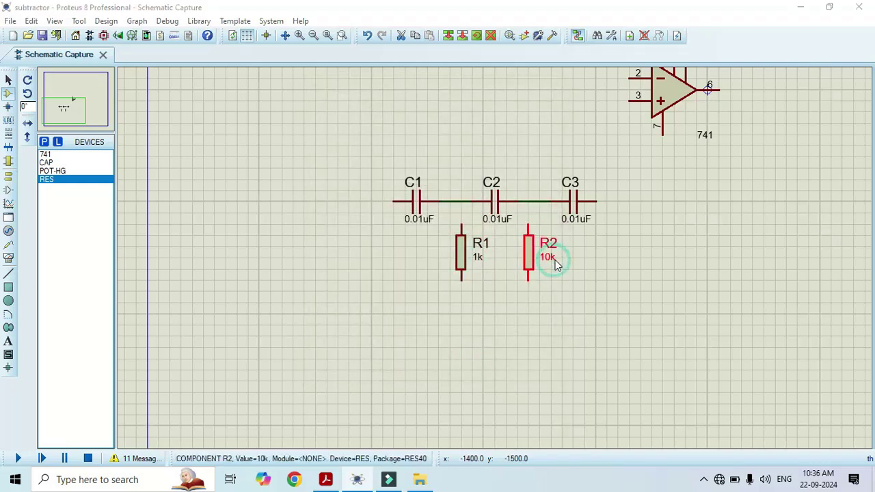
{"action": "left_click", "coordinate": [555, 260]}
{"action": "left_click", "coordinate": [374, 127]}
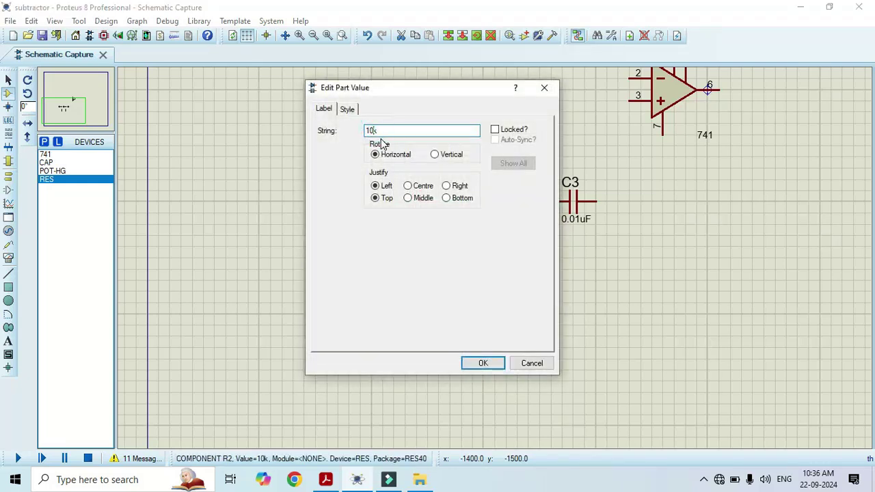
{"action": "key", "text": "Return"}
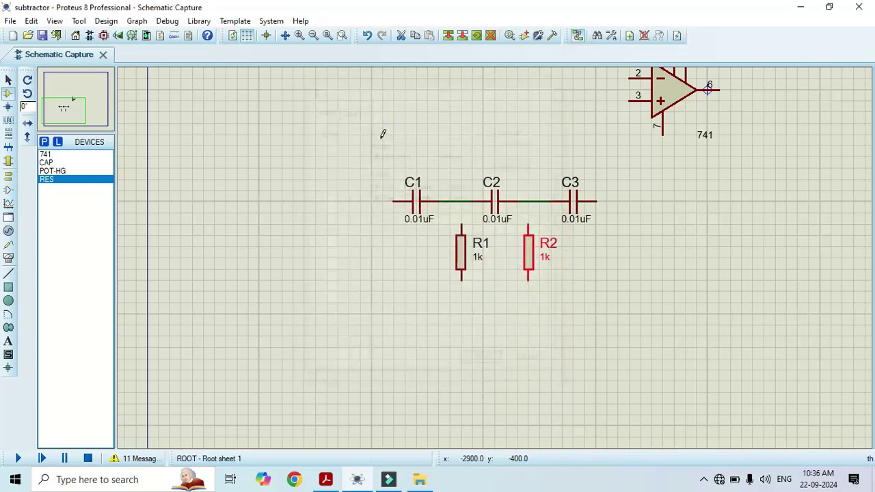
{"action": "left_click", "coordinate": [461, 226]}
{"action": "left_click", "coordinate": [461, 201]}
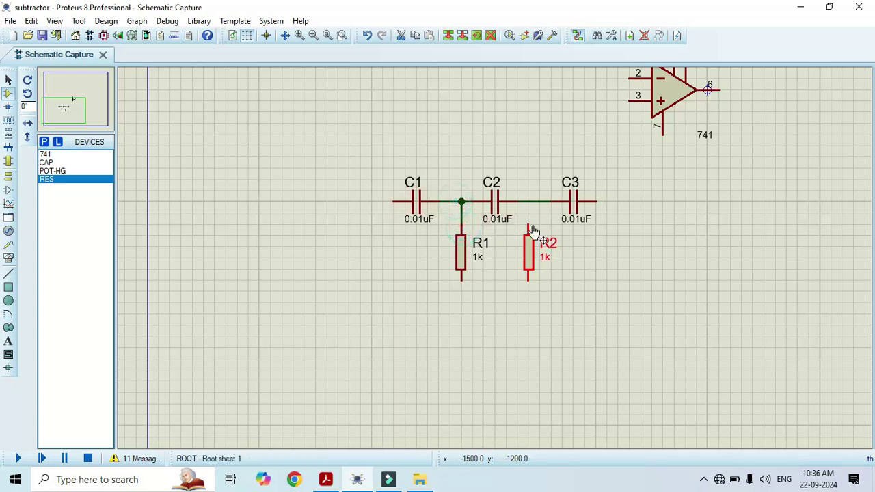
Step: Wire R2's top to the C2–C3 wire, then wire R1 and R2 bottoms to two GROUND terminals
{"action": "left_click", "coordinate": [529, 203]}
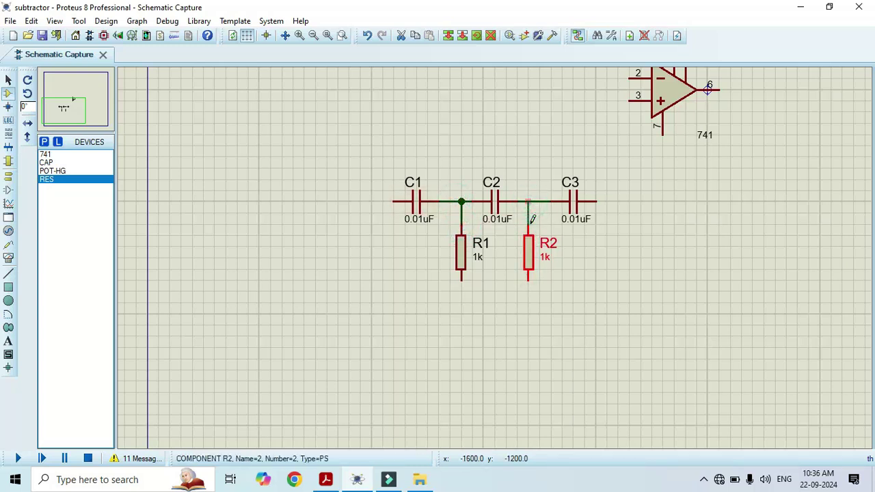
{"action": "left_click", "coordinate": [530, 222]}
{"action": "left_click", "coordinate": [9, 176]}
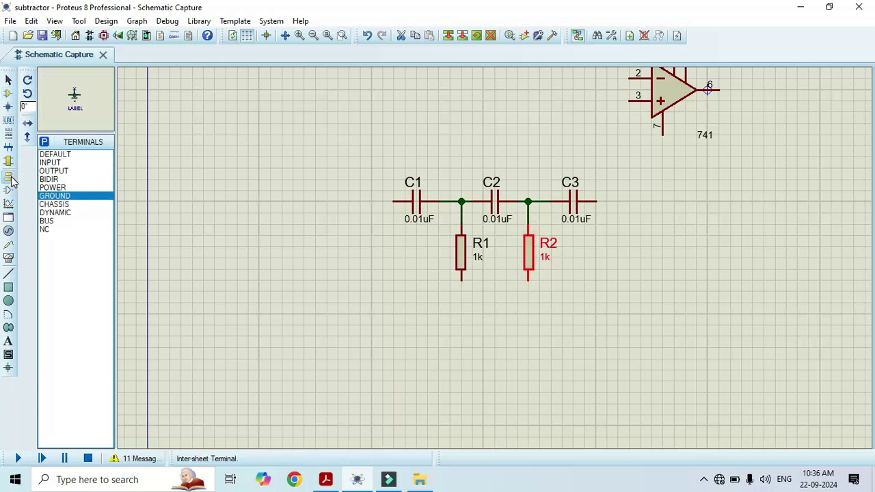
{"action": "left_click", "coordinate": [166, 179]}
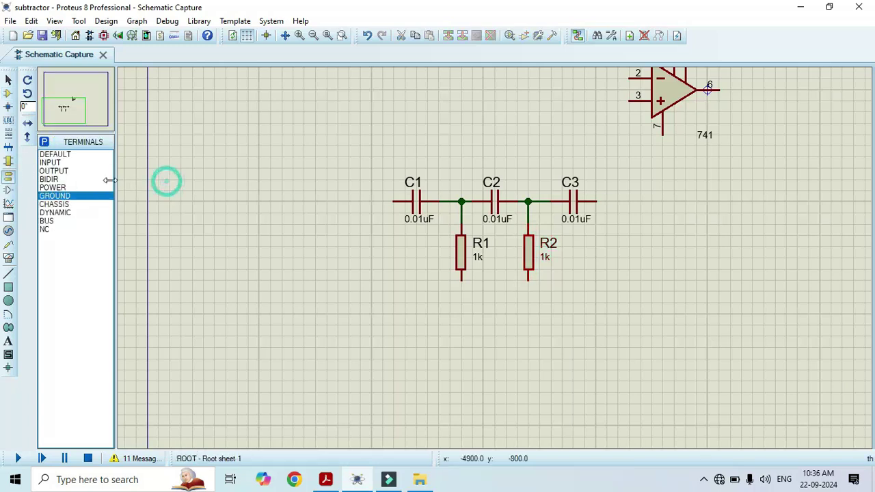
{"action": "left_click", "coordinate": [42, 196]}
{"action": "left_click", "coordinate": [461, 313]}
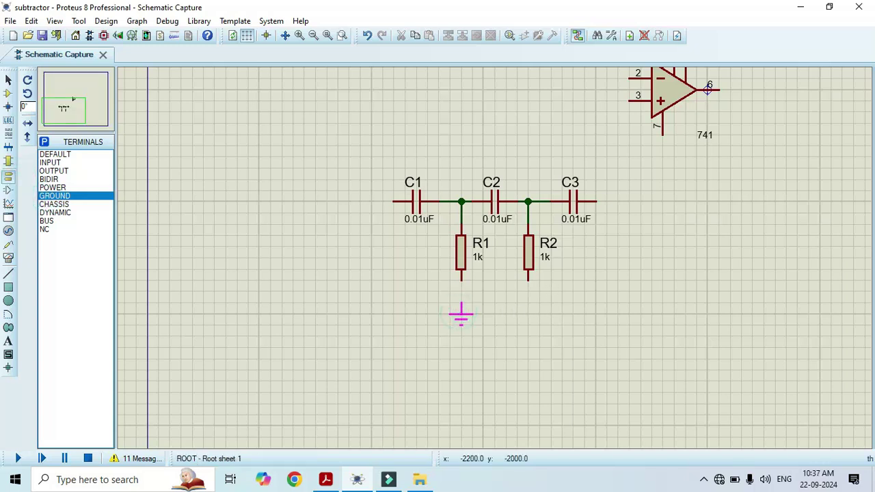
{"action": "left_click", "coordinate": [528, 315]}
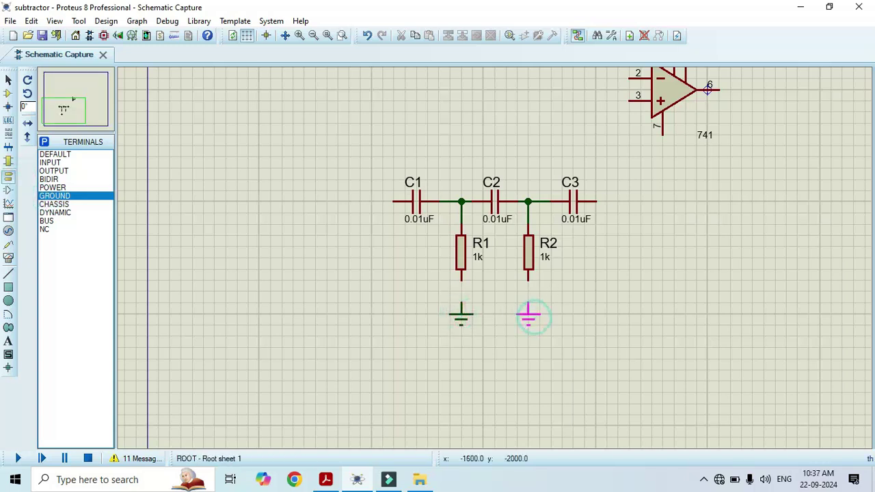
{"action": "left_click", "coordinate": [461, 280]}
{"action": "left_click", "coordinate": [461, 302]}
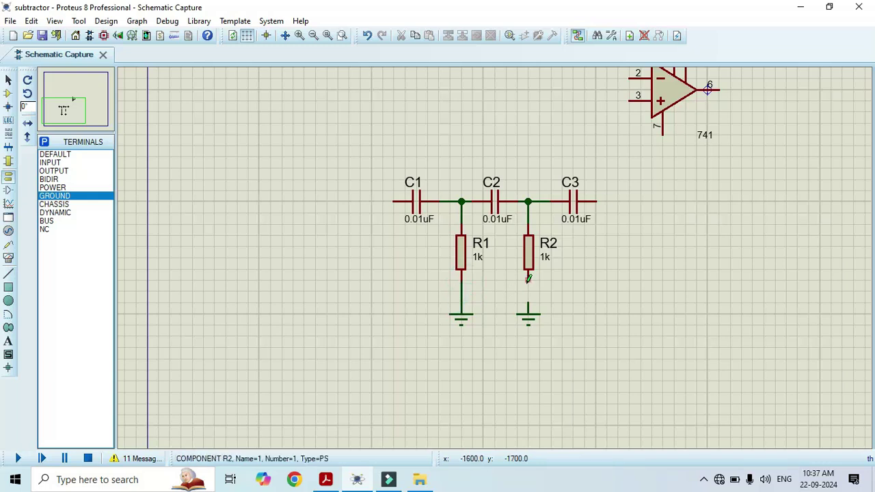
{"action": "left_click", "coordinate": [528, 280]}
{"action": "left_click", "coordinate": [528, 303]}
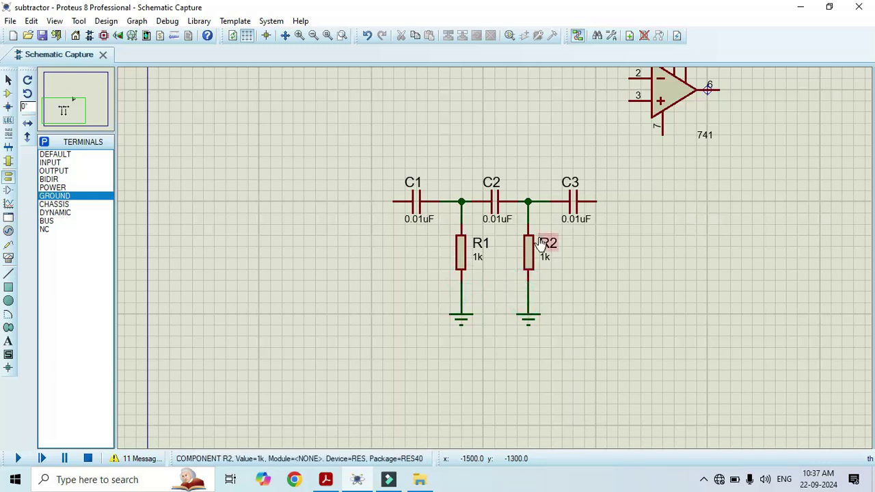
{"action": "scroll", "coordinate": [519, 157], "scroll_direction": "down", "scroll_amount": 2}
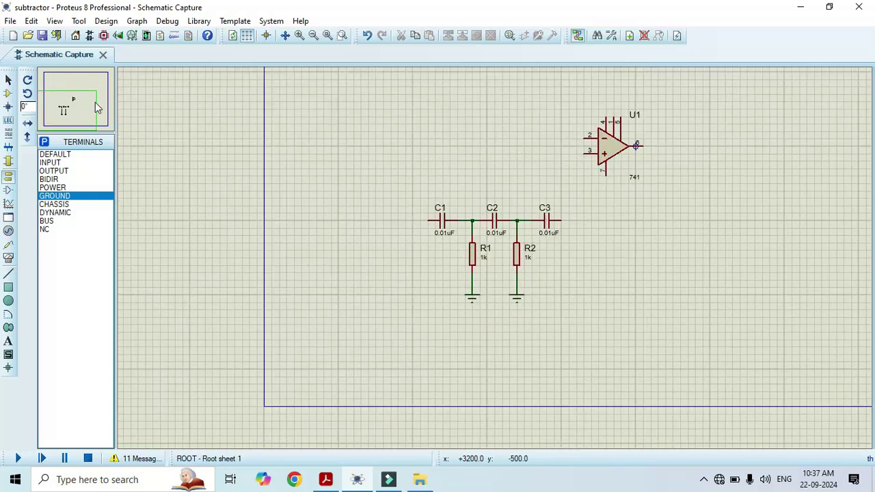
Step: Place resistor R3 above the RC network
{"action": "left_click_drag", "start_coordinate": [95, 107], "coordinate": [64, 111]}
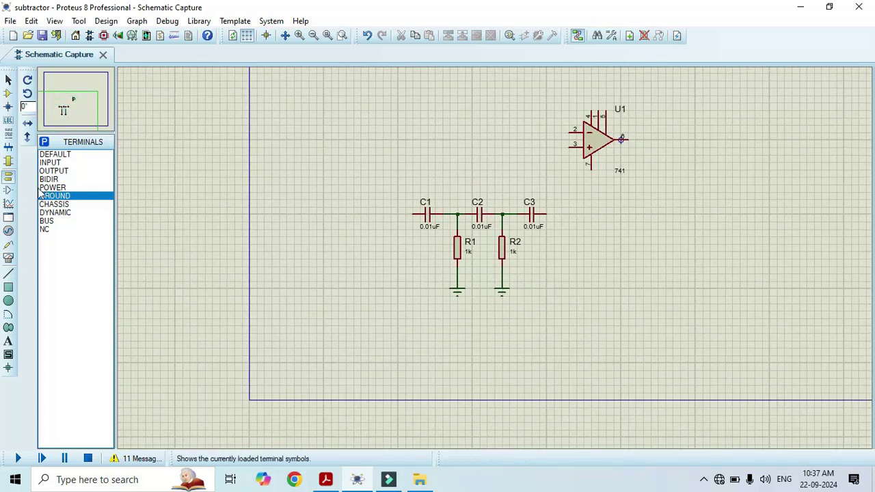
{"action": "left_click", "coordinate": [43, 143]}
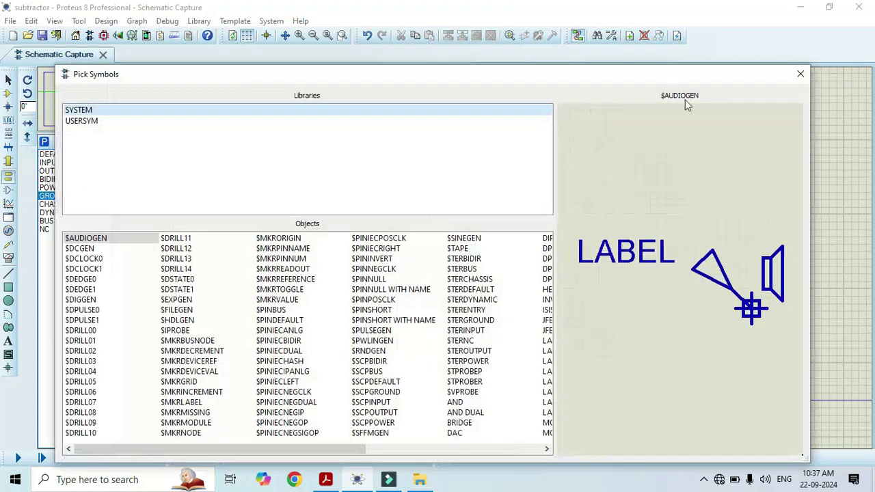
{"action": "left_click", "coordinate": [800, 75]}
{"action": "left_click", "coordinate": [8, 93]}
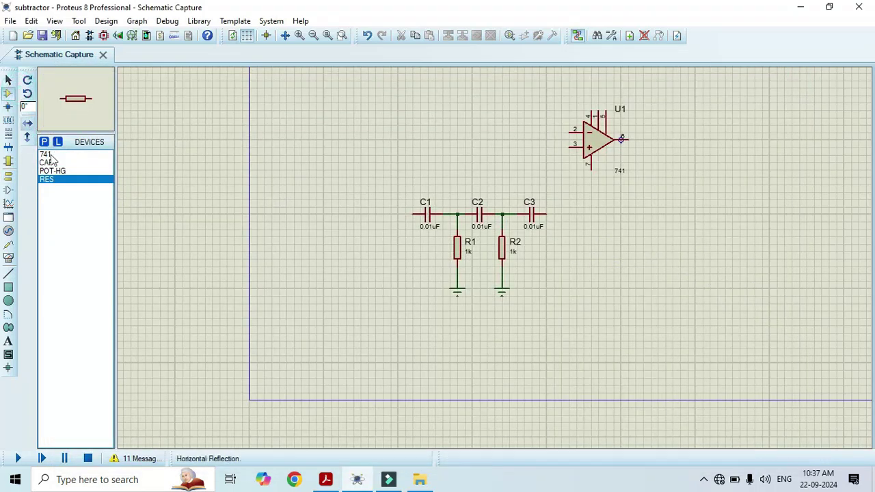
{"action": "left_click", "coordinate": [423, 137]}
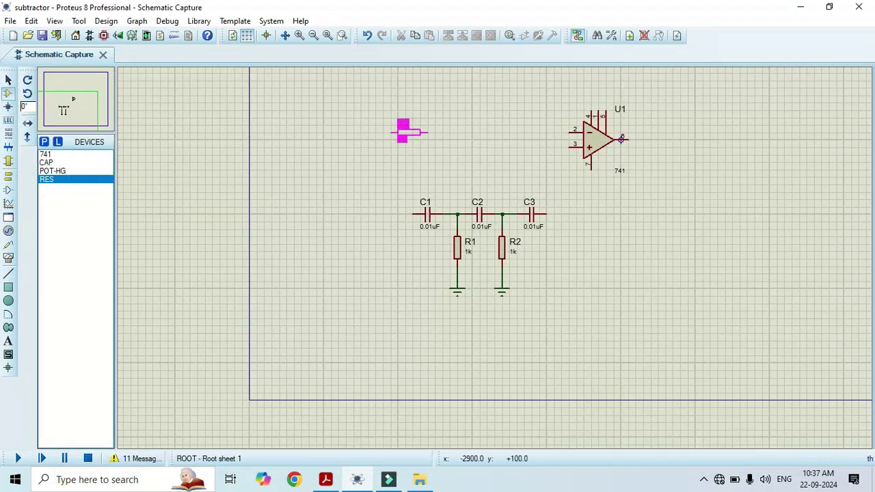
{"action": "left_click", "coordinate": [409, 132]}
Step: Wire R3 to U1 pin 2 and C1's left end, and C3's right pin to U1's output
{"action": "left_click", "coordinate": [427, 132]}
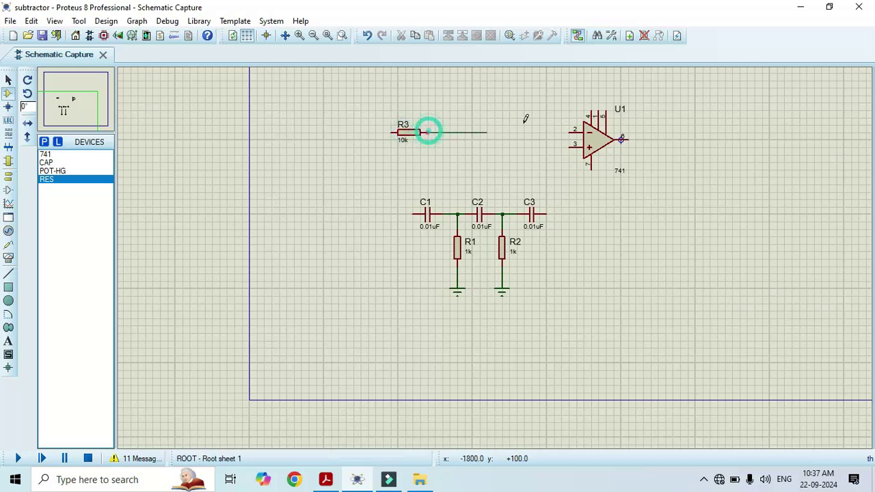
{"action": "left_click", "coordinate": [567, 132]}
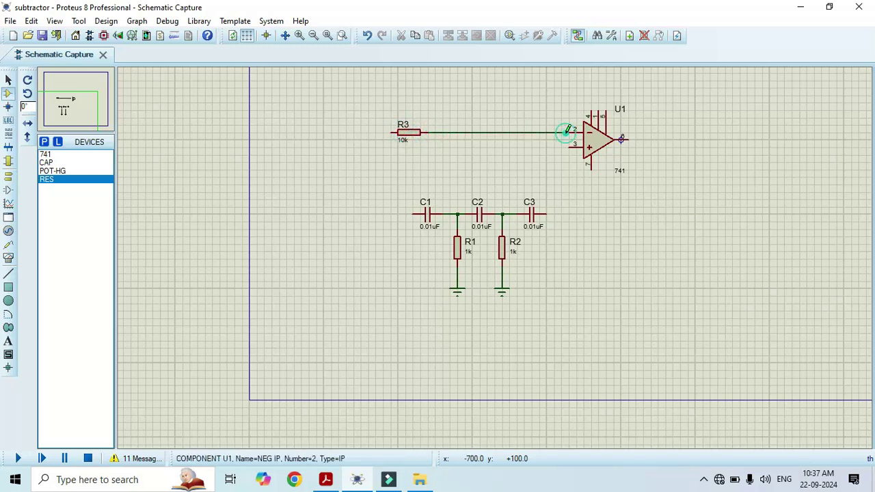
{"action": "left_click", "coordinate": [413, 214]}
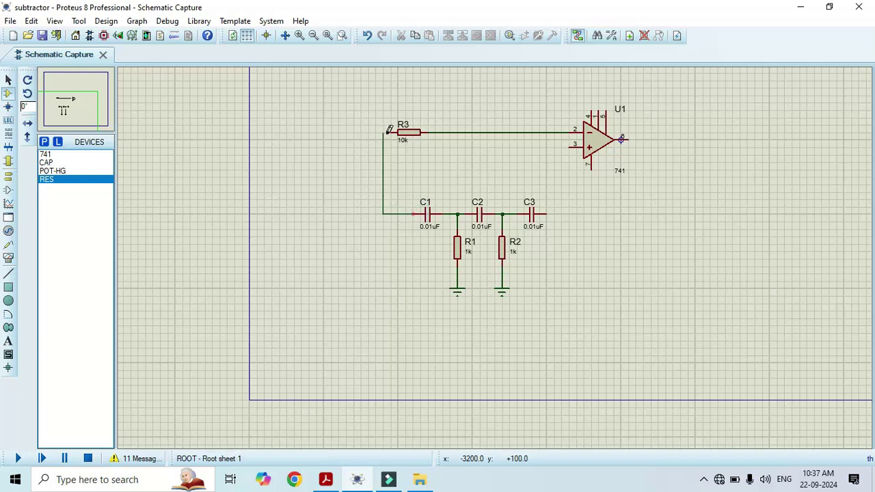
{"action": "left_click", "coordinate": [391, 132]}
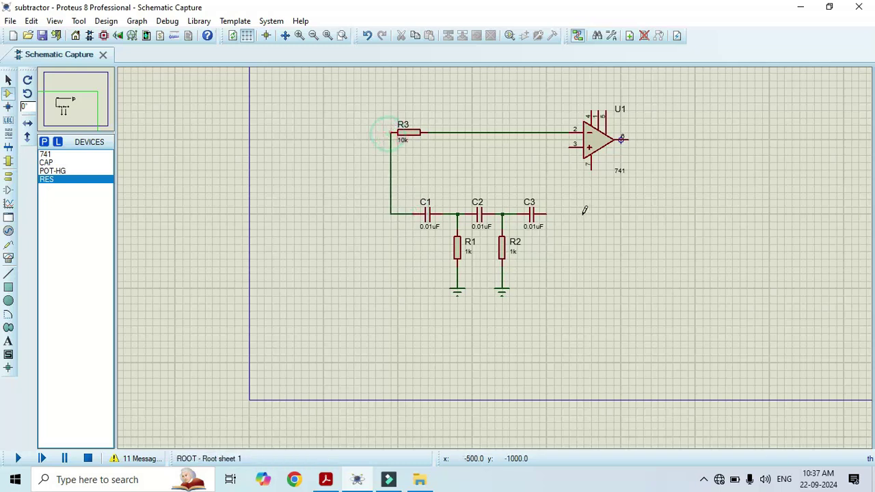
{"action": "left_click", "coordinate": [545, 212]}
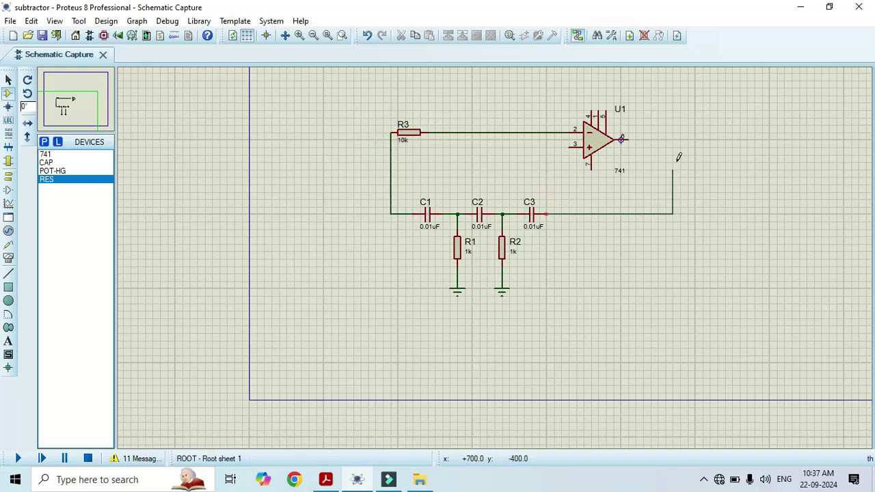
{"action": "left_click", "coordinate": [624, 139]}
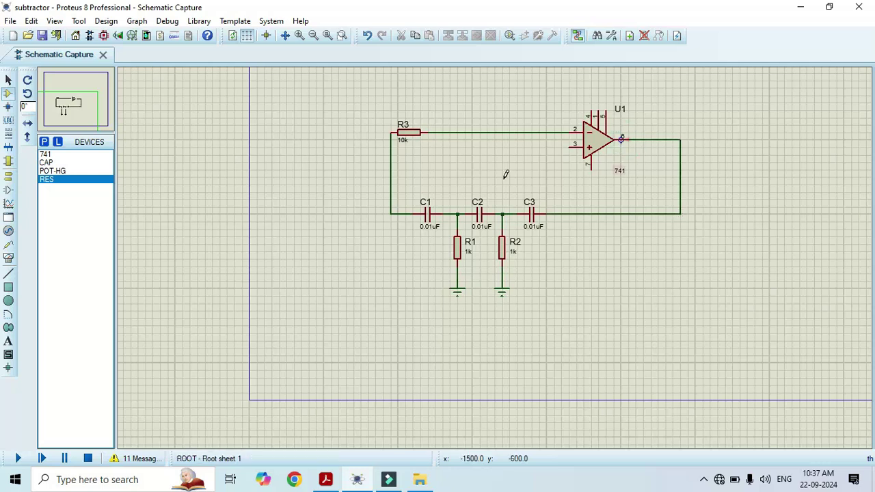
{"action": "left_click", "coordinate": [332, 480]}
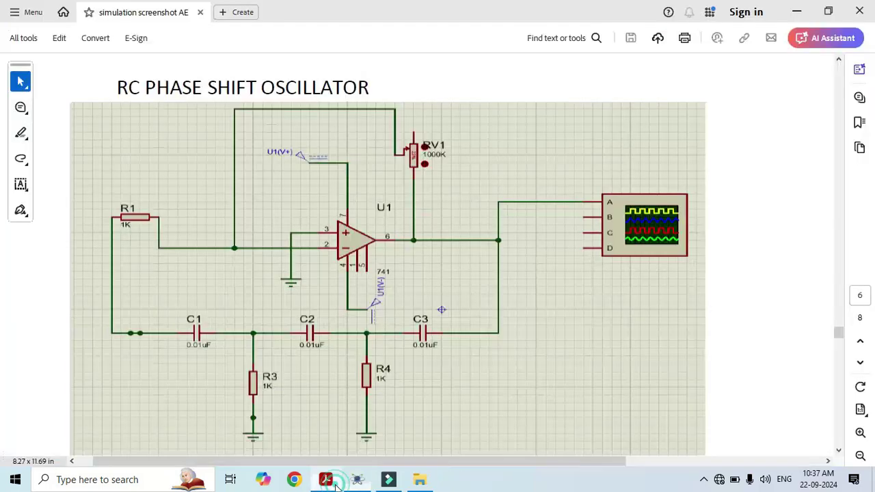
{"action": "left_click", "coordinate": [327, 480]}
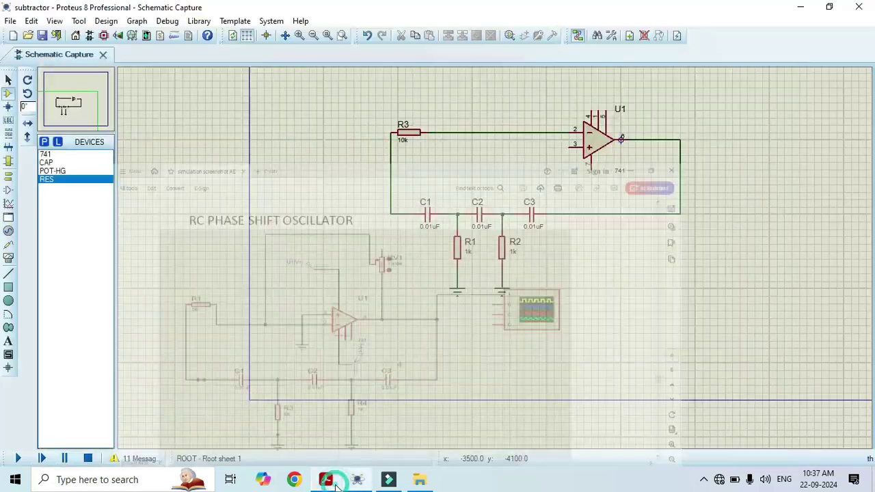
Step: Set resistor R3's value to 1k
{"action": "left_click", "coordinate": [406, 142]}
{"action": "left_click", "coordinate": [406, 141]}
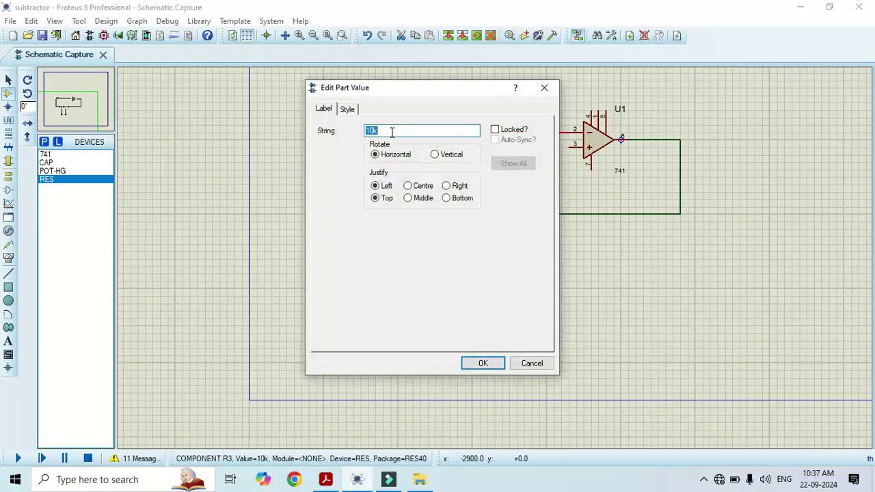
{"action": "left_click", "coordinate": [374, 132]}
{"action": "left_click", "coordinate": [481, 364]}
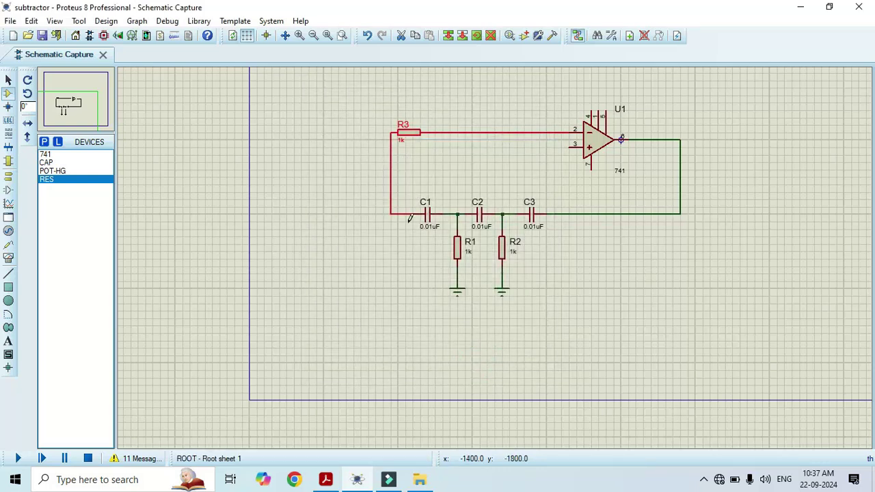
Step: Place a ground terminal and wire op-amp pin 3 to it
{"action": "left_click", "coordinate": [8, 176]}
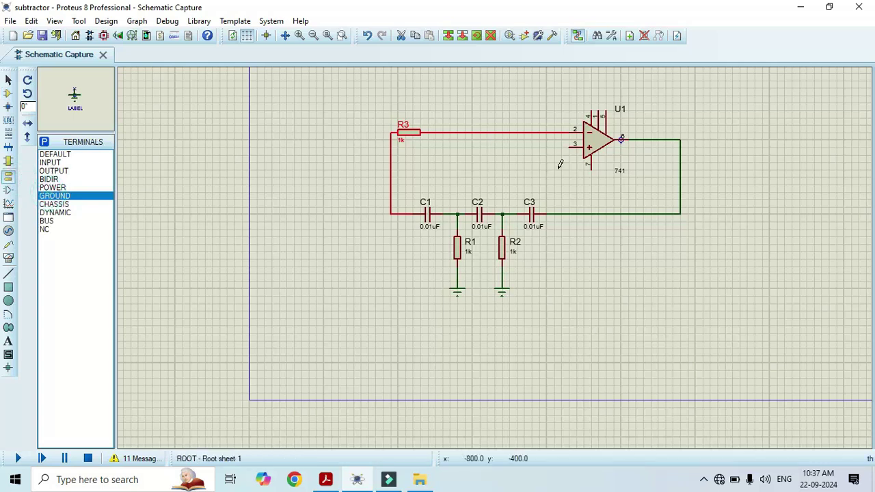
{"action": "scroll", "coordinate": [560, 164], "scroll_direction": "up", "scroll_amount": 1}
{"action": "left_click", "coordinate": [460, 235]}
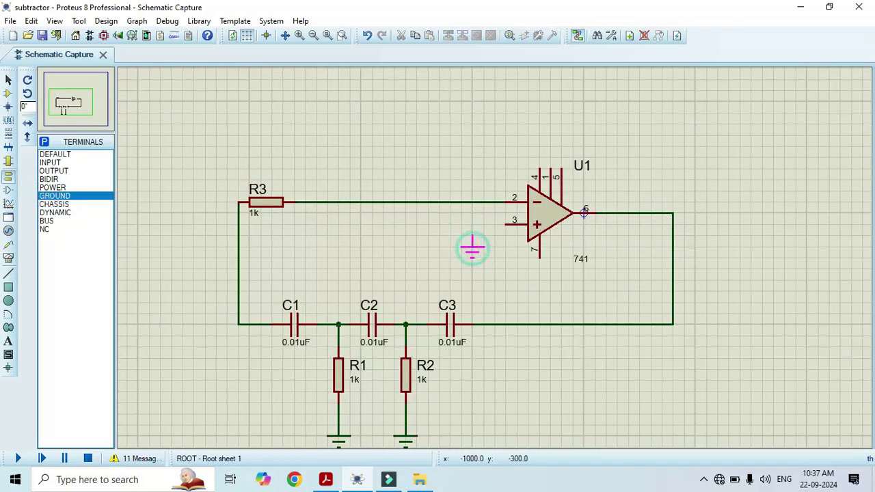
{"action": "left_click", "coordinate": [472, 240]}
{"action": "left_click", "coordinate": [507, 223]}
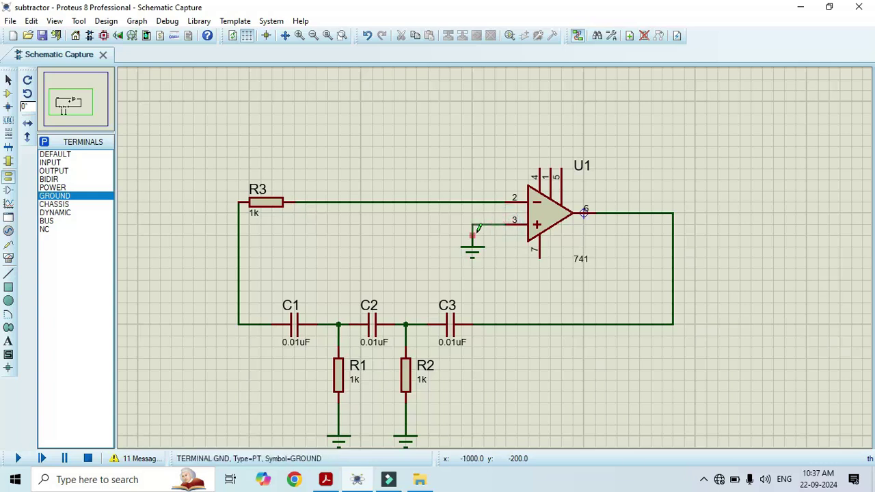
{"action": "left_click", "coordinate": [472, 240]}
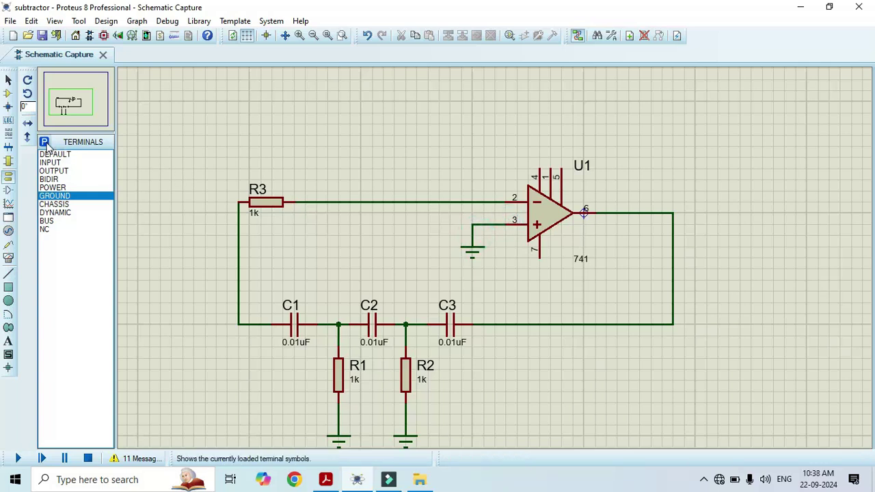
Step: Place the POT-HG potentiometer RV1 above the op-amp and rotate it horizontal
{"action": "left_click", "coordinate": [8, 93]}
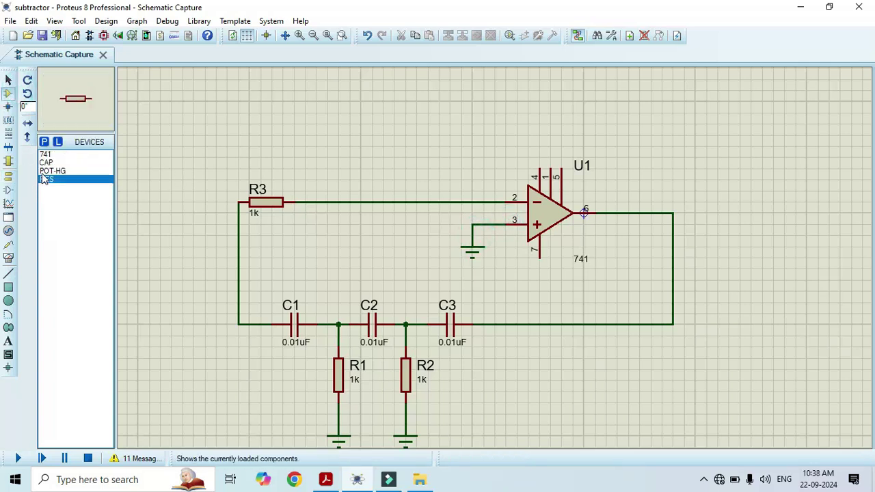
{"action": "left_click", "coordinate": [47, 170]}
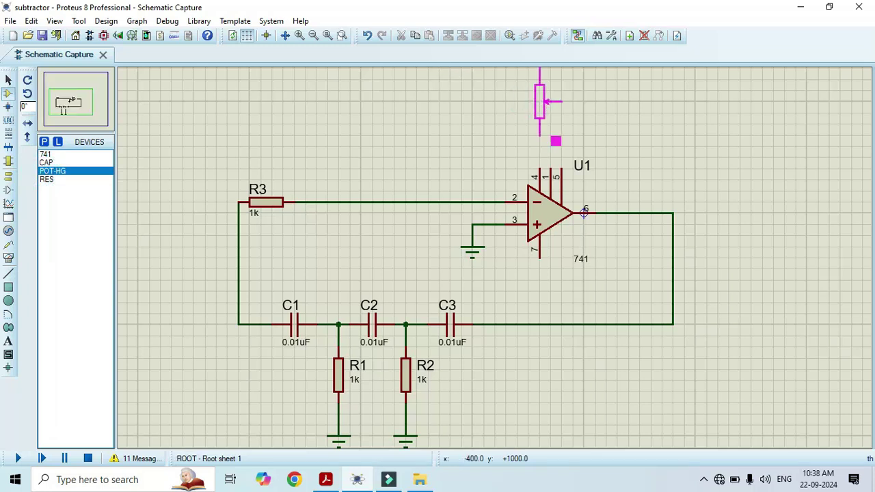
{"action": "left_click", "coordinate": [551, 101]}
{"action": "right_click", "coordinate": [554, 106]}
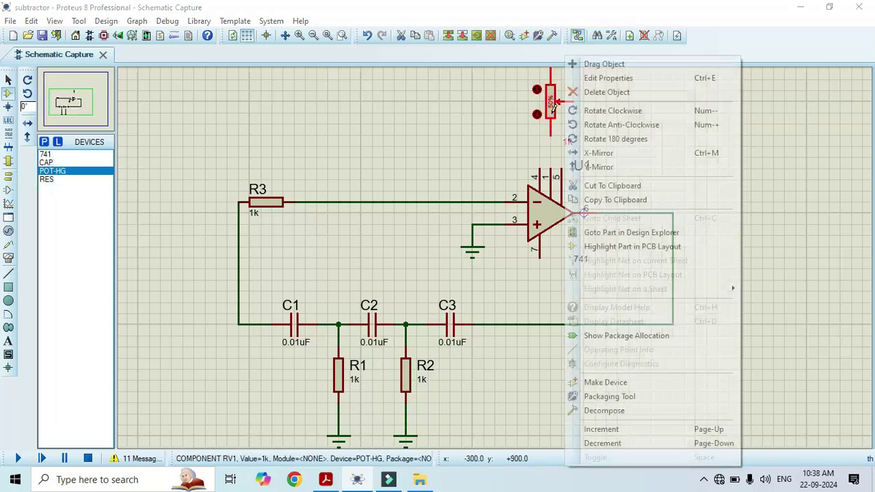
{"action": "left_click", "coordinate": [597, 124]}
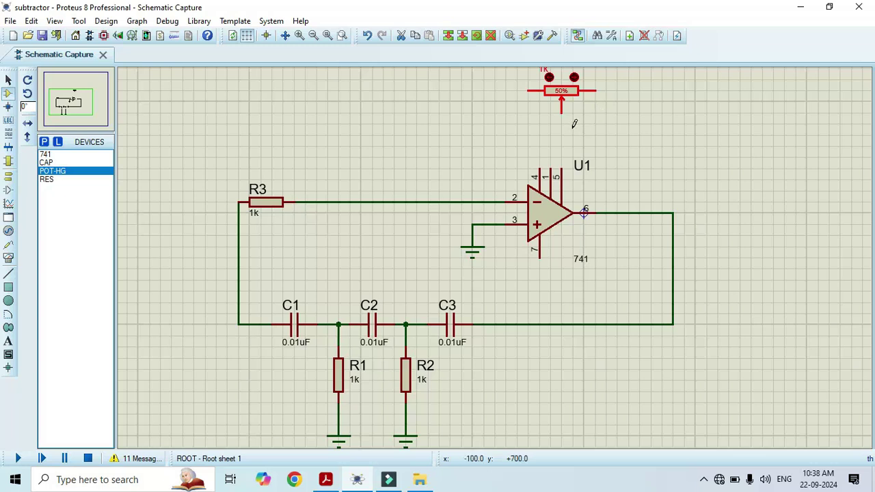
Step: Wire RV1's wiper to the R3–U1 line and its right end to the op-amp output
{"action": "left_click", "coordinate": [349, 202]}
{"action": "left_click", "coordinate": [561, 112]}
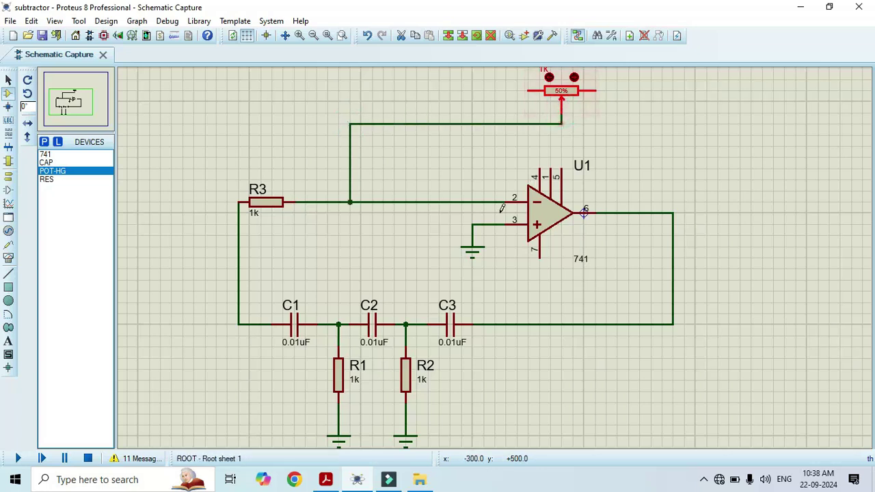
{"action": "left_click", "coordinate": [331, 482]}
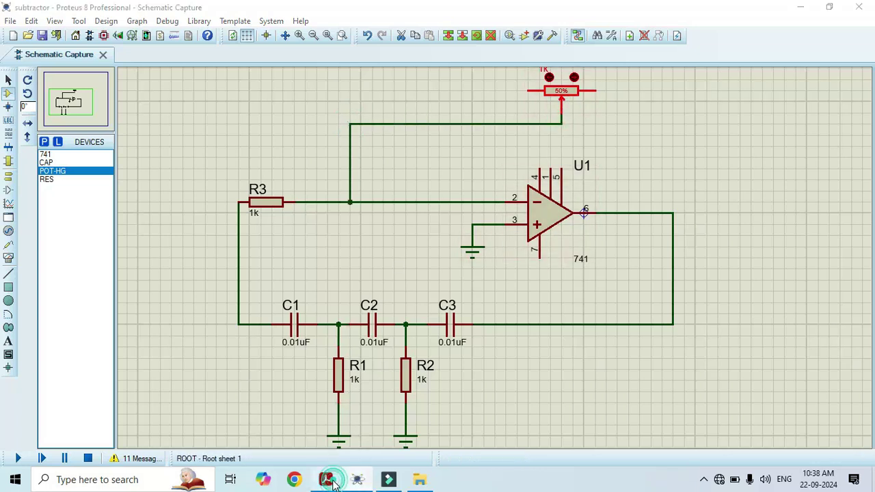
{"action": "left_click", "coordinate": [331, 482]}
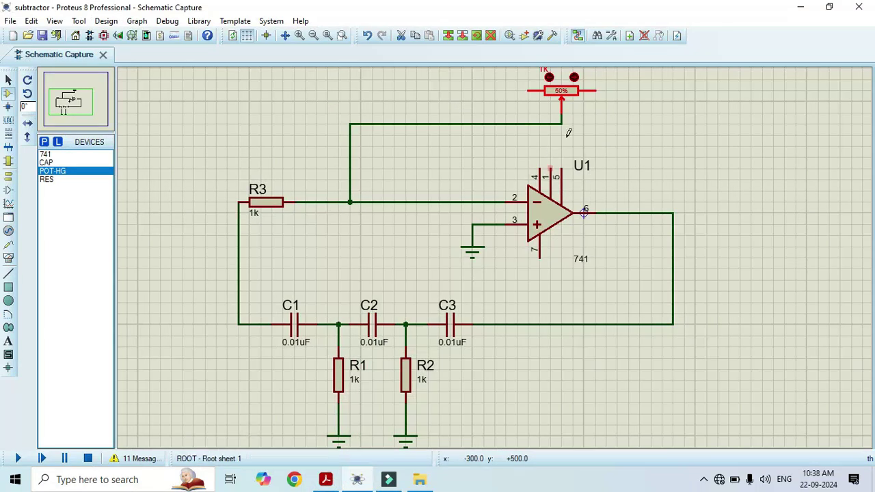
{"action": "left_click", "coordinate": [598, 91]}
{"action": "left_click", "coordinate": [628, 213]}
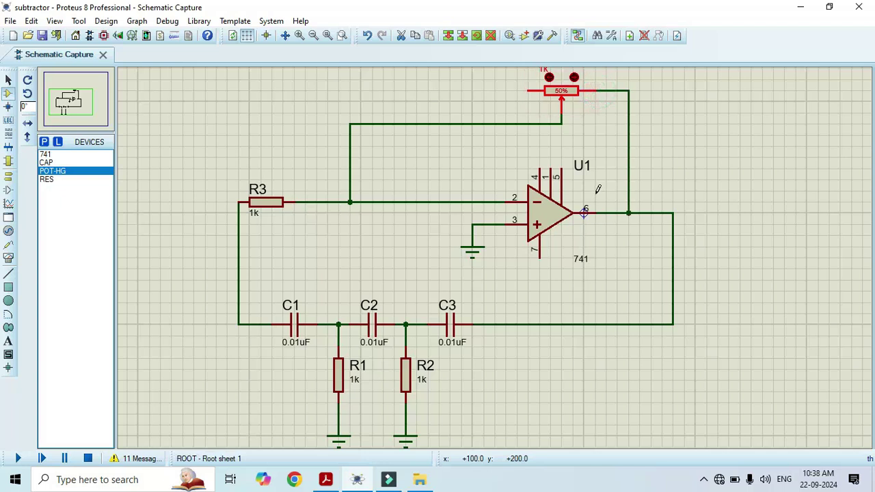
{"action": "scroll", "coordinate": [539, 223], "scroll_direction": "down", "scroll_amount": 4}
Step: Edit RV1's value label so the potentiometer reads 1000k instead of 1k
{"action": "scroll", "coordinate": [497, 252], "scroll_direction": "up", "scroll_amount": 6}
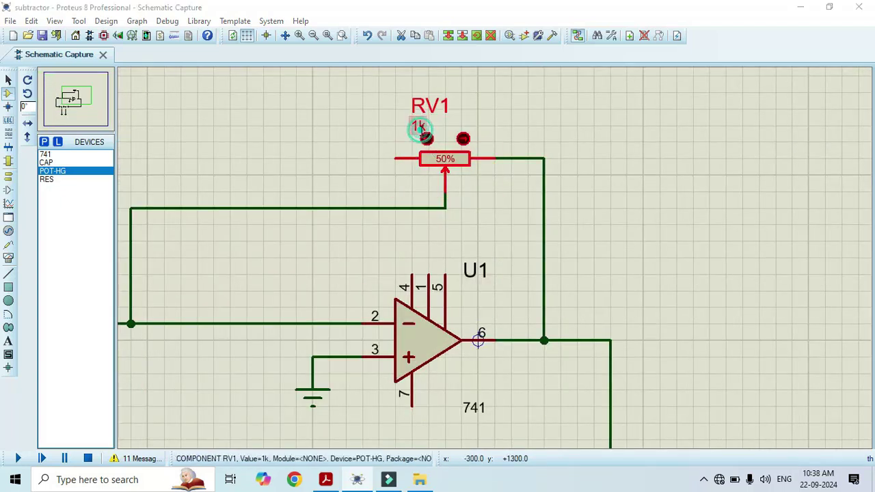
{"action": "double_click", "coordinate": [417, 126]}
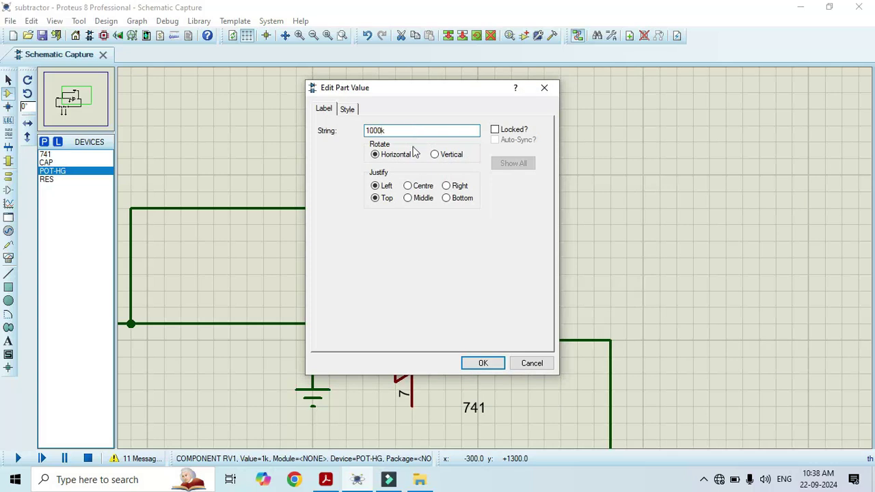
{"action": "type", "text": "000"}
{"action": "left_click", "coordinate": [482, 364]}
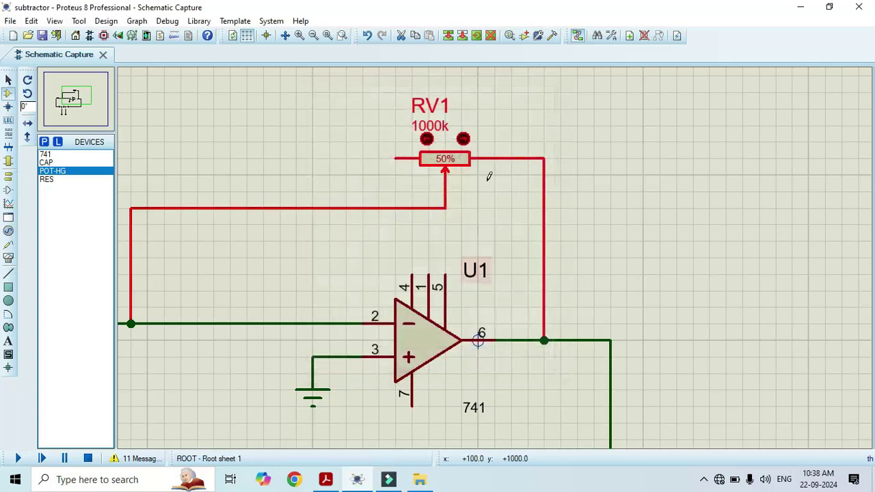
Step: Place two POWER terminals, one below and one above-left of the 741 op-amp
{"action": "scroll", "coordinate": [483, 195], "scroll_direction": "down", "scroll_amount": 1}
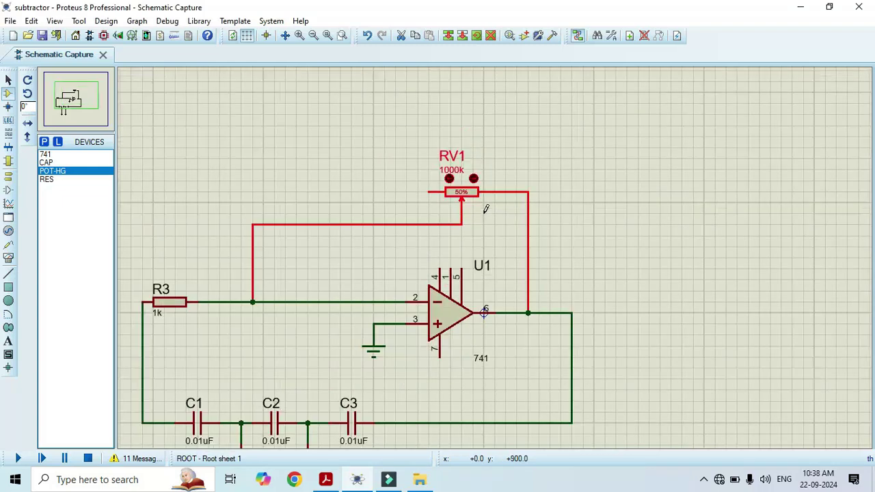
{"action": "left_click", "coordinate": [8, 176]}
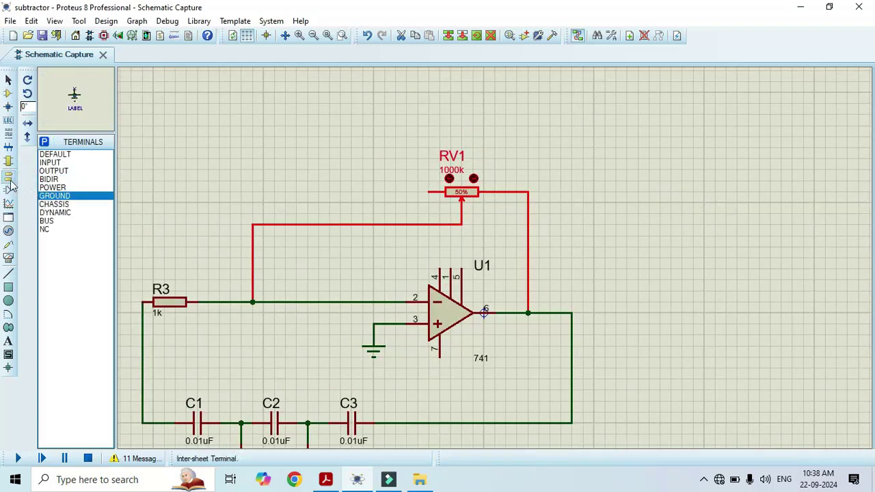
{"action": "left_click", "coordinate": [52, 187]}
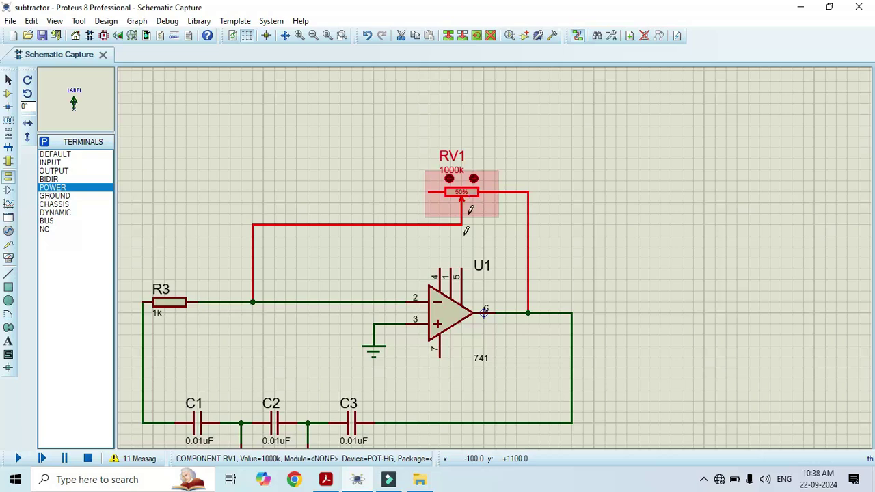
{"action": "scroll", "coordinate": [471, 226], "scroll_direction": "down", "scroll_amount": 1}
{"action": "scroll", "coordinate": [451, 321], "scroll_direction": "down", "scroll_amount": 1}
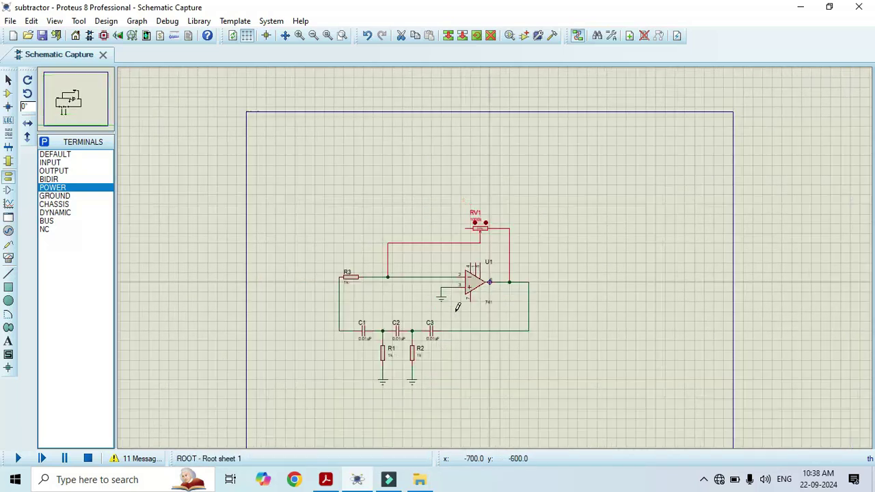
{"action": "left_click", "coordinate": [113, 131]}
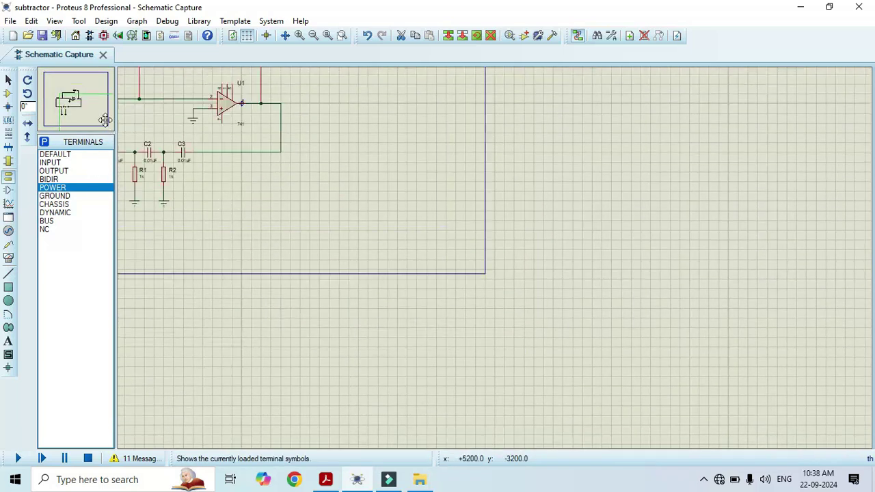
{"action": "scroll", "coordinate": [342, 225], "scroll_direction": "up", "scroll_amount": 1}
{"action": "scroll", "coordinate": [495, 265], "scroll_direction": "up", "scroll_amount": 1}
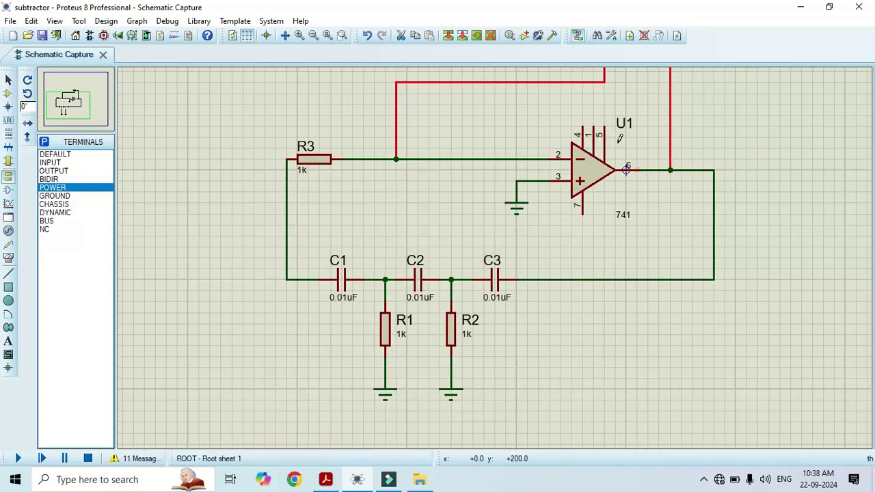
{"action": "left_click", "coordinate": [582, 238]}
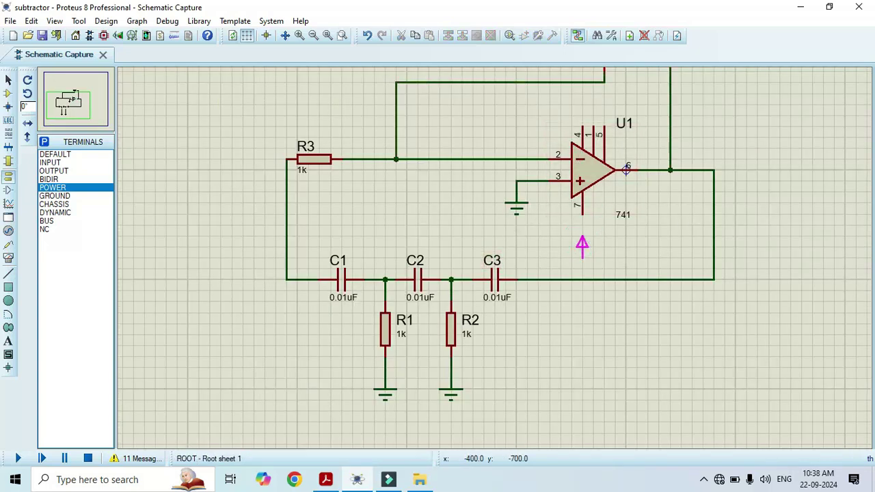
{"action": "left_click", "coordinate": [582, 240]}
{"action": "left_click", "coordinate": [504, 115]}
{"action": "left_click", "coordinate": [504, 116]}
Step: Y-mirror the lower terminal and wire it to pin 7, the upper one to pin 4
{"action": "right_click", "coordinate": [592, 250]}
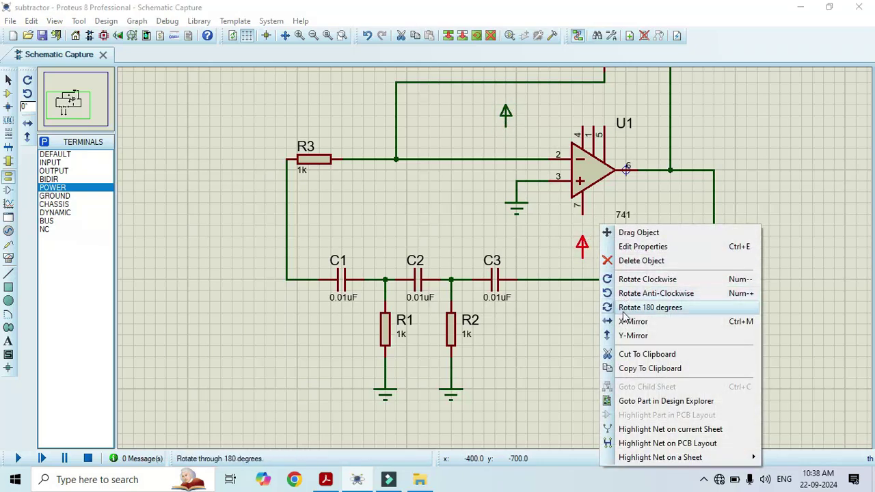
{"action": "left_click", "coordinate": [627, 336]}
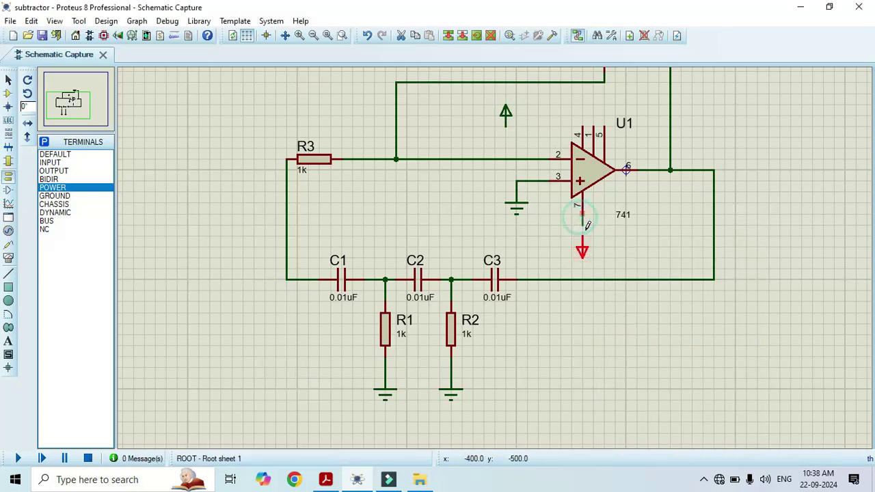
{"action": "left_click", "coordinate": [585, 234]}
{"action": "left_click", "coordinate": [582, 128]}
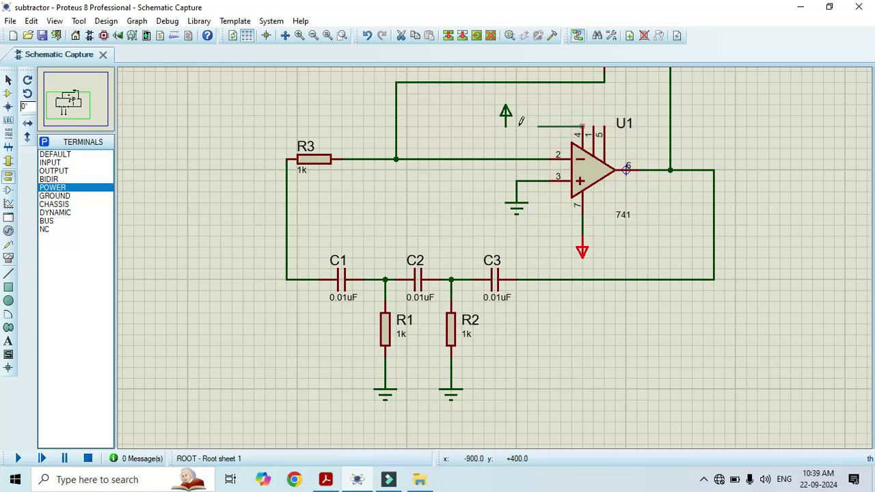
{"action": "left_click", "coordinate": [508, 124]}
{"action": "left_click", "coordinate": [506, 118]}
Step: Label the upper terminal -12 and the lower terminal +12
{"action": "left_click", "coordinate": [506, 118]}
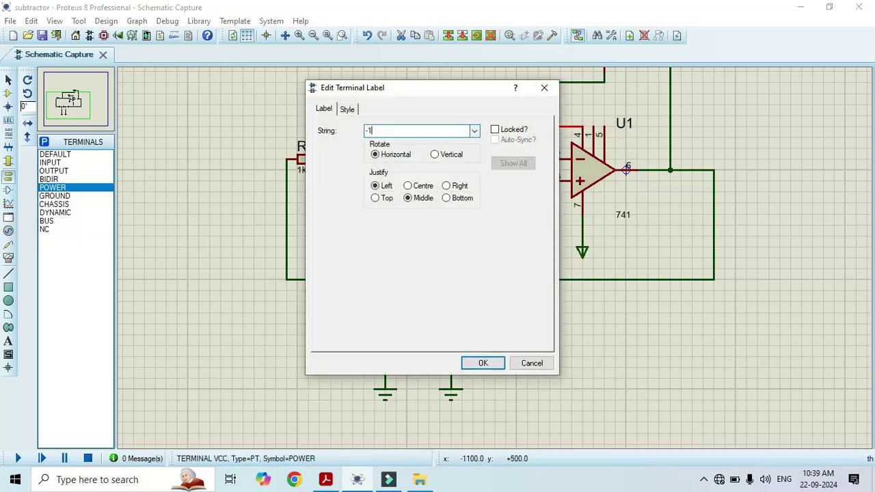
{"action": "key", "text": "Return"}
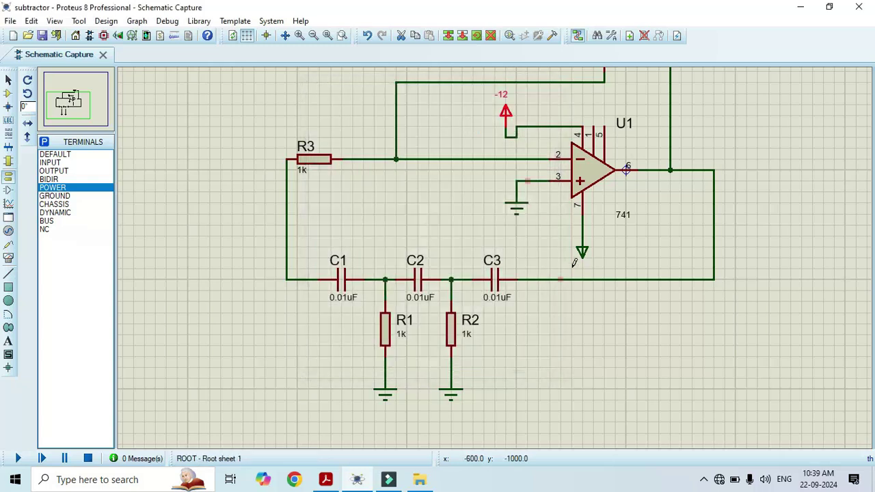
{"action": "left_click", "coordinate": [581, 258]}
{"action": "left_click", "coordinate": [582, 259]}
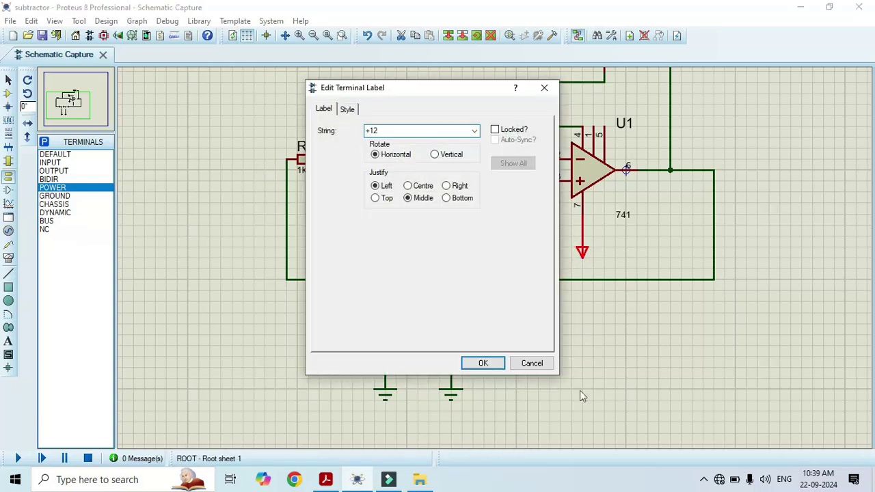
{"action": "left_click", "coordinate": [483, 363]}
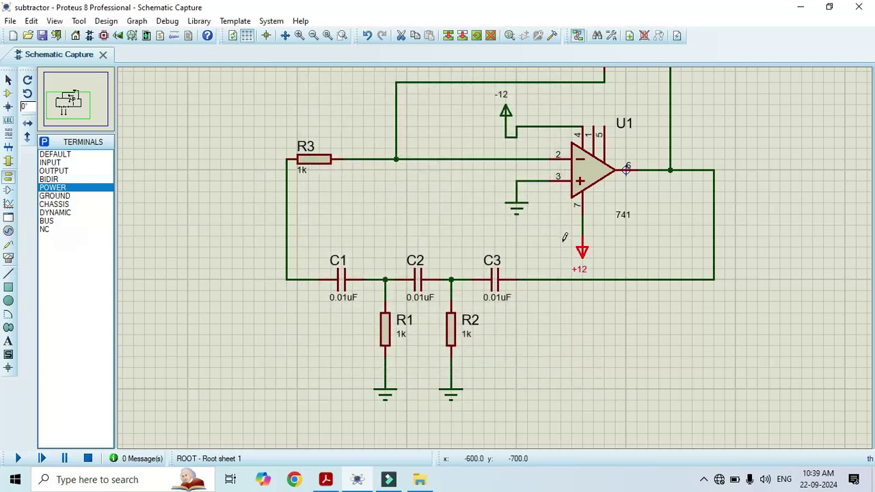
Step: Place a virtual oscilloscope to the right of the oscillator circuit
{"action": "scroll", "coordinate": [534, 202], "scroll_direction": "down", "scroll_amount": 1}
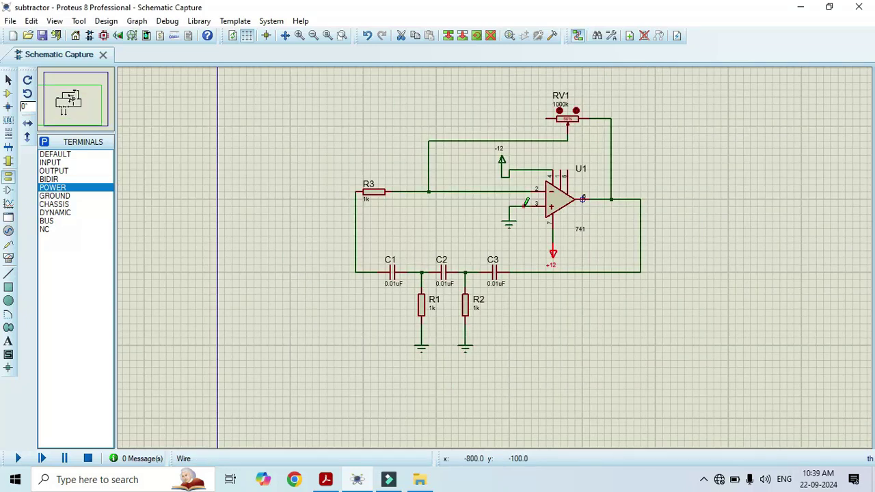
{"action": "scroll", "coordinate": [497, 253], "scroll_direction": "up", "scroll_amount": 1}
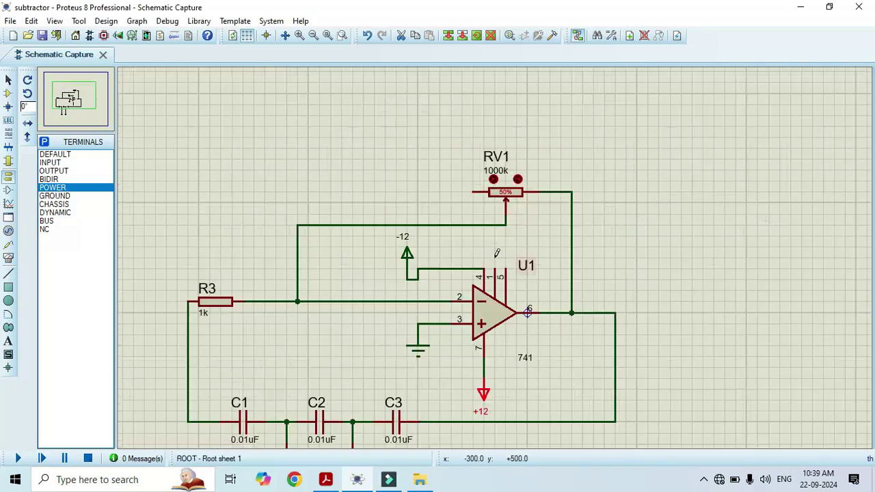
{"action": "scroll", "coordinate": [691, 249], "scroll_direction": "down", "scroll_amount": 1}
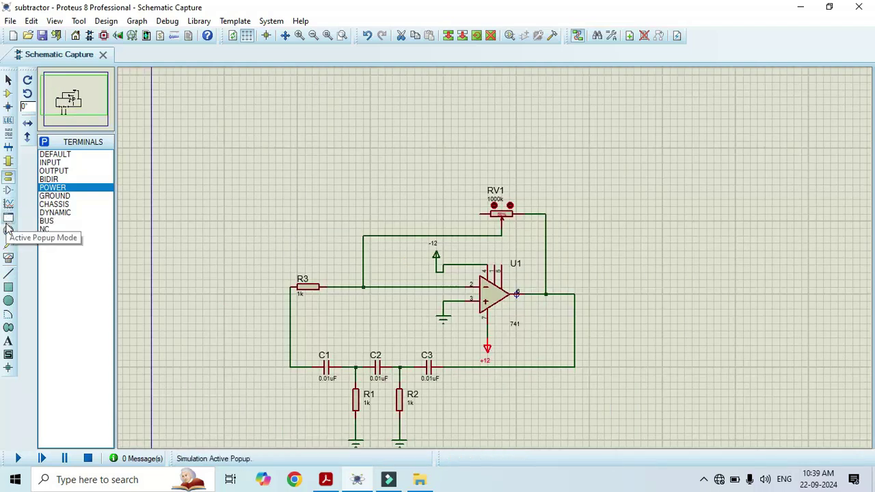
{"action": "left_click", "coordinate": [9, 258]}
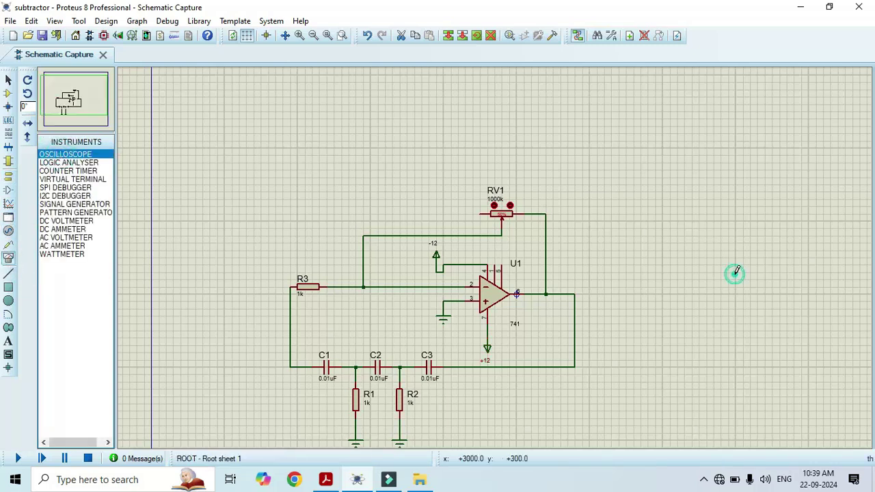
{"action": "left_click", "coordinate": [690, 306]}
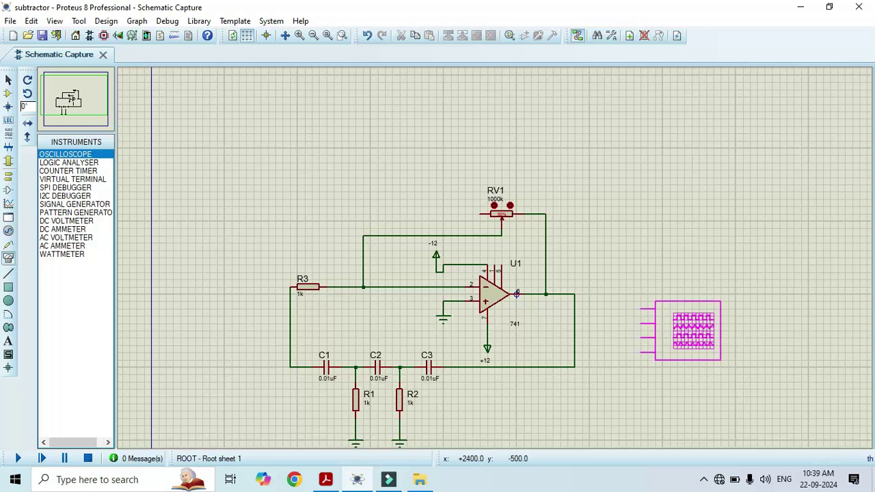
{"action": "left_click", "coordinate": [673, 342]}
Step: Wire oscilloscope channel A to U1's output line and recentre the view on the schematic
{"action": "left_click", "coordinate": [624, 354]}
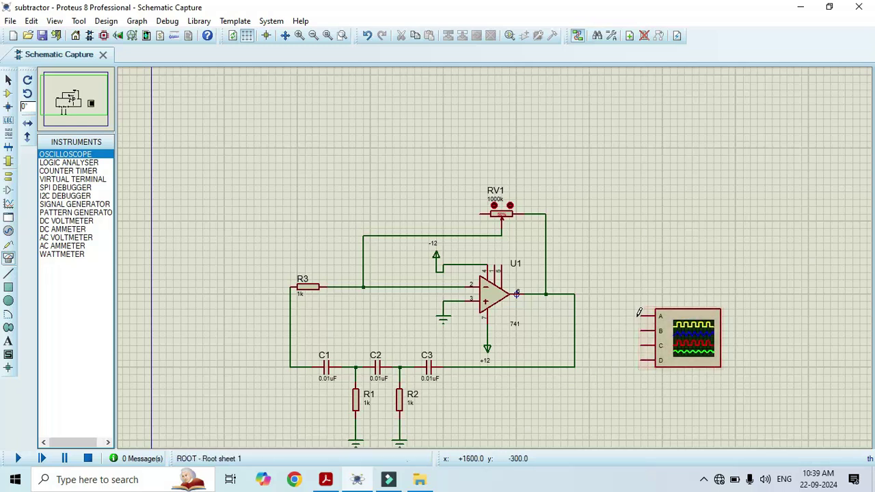
{"action": "left_click", "coordinate": [640, 316]}
{"action": "left_click", "coordinate": [575, 315]}
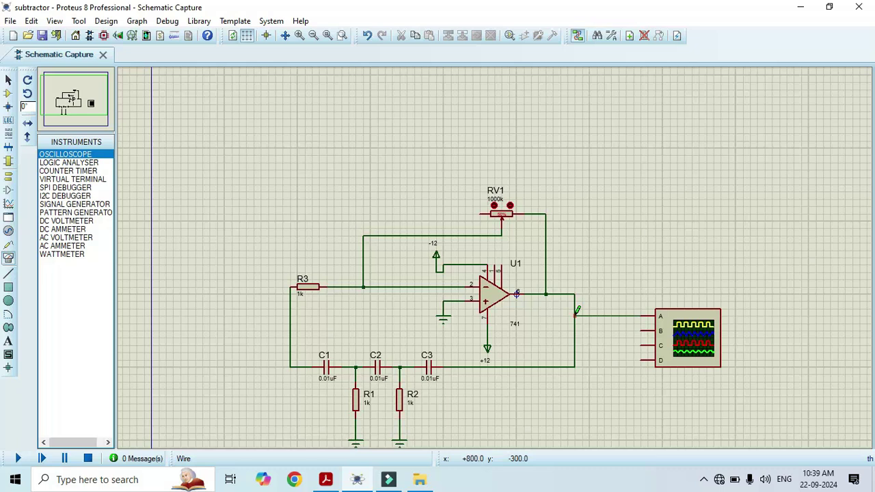
{"action": "scroll", "coordinate": [595, 371], "scroll_direction": "down", "scroll_amount": 1}
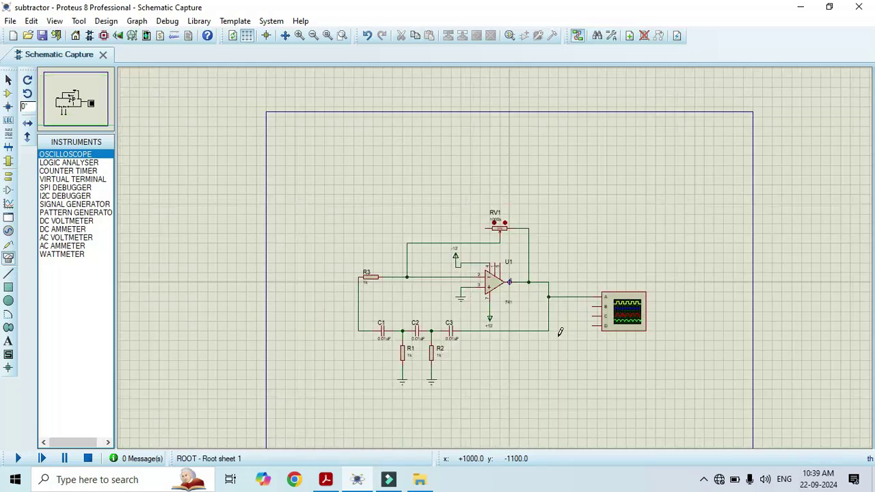
{"action": "mouse_move", "coordinate": [58, 117]}
{"action": "left_mouse_down"}
{"action": "mouse_move", "coordinate": [120, 122]}
{"action": "mouse_move", "coordinate": [51, 82]}
{"action": "mouse_move", "coordinate": [67, 101]}
{"action": "left_mouse_up"}
{"action": "scroll", "coordinate": [479, 241], "scroll_direction": "up", "scroll_amount": 1}
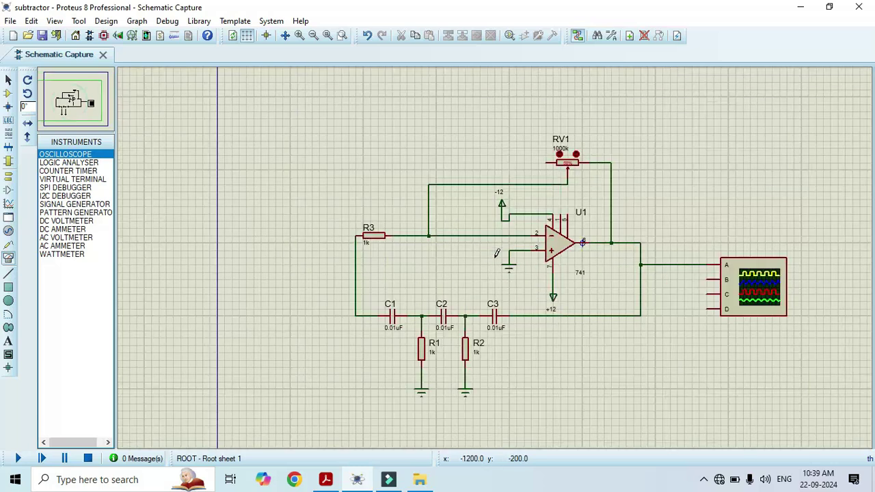
Step: Run the simulation, move the Digital Oscilloscope window aside, and bring RV1 into view
{"action": "left_click", "coordinate": [21, 464]}
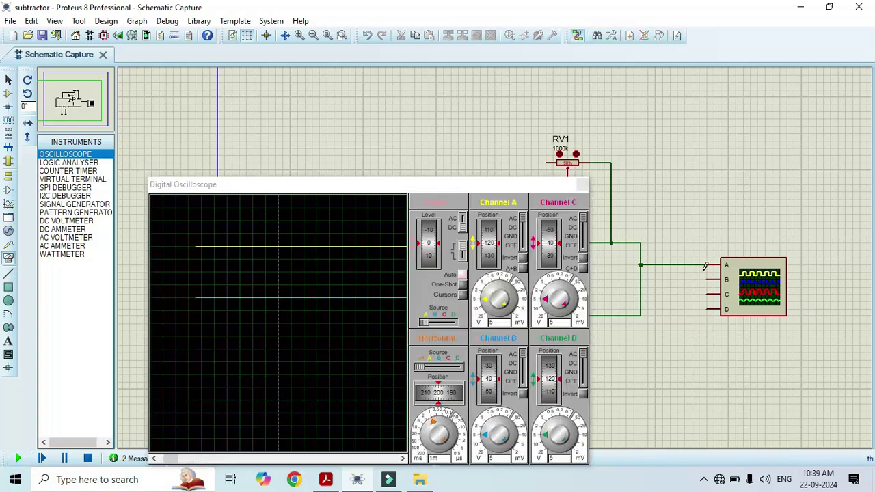
{"action": "left_click_drag", "start_coordinate": [476, 188], "coordinate": [576, 214]}
{"action": "scroll", "coordinate": [604, 178], "scroll_direction": "up", "scroll_amount": 1}
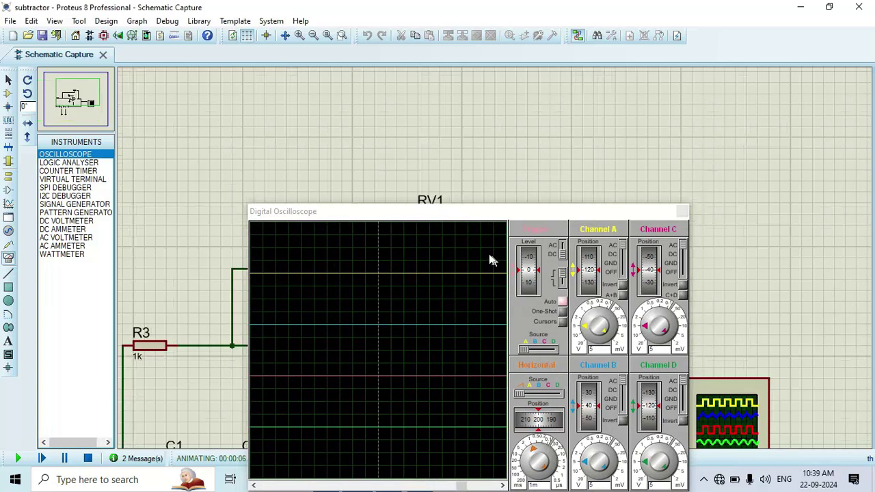
{"action": "left_click_drag", "start_coordinate": [76, 90], "coordinate": [74, 97]}
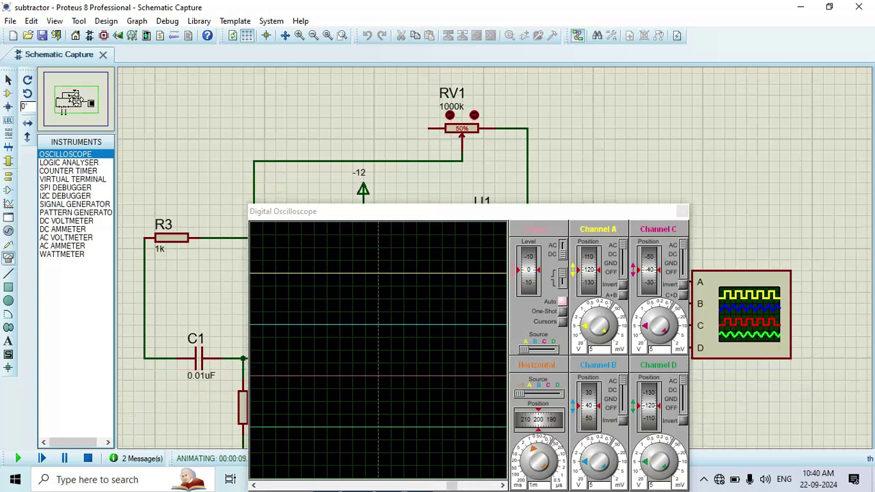
Step: Lower the RV1 potentiometer down to about 1%
{"action": "left_click", "coordinate": [450, 116]}
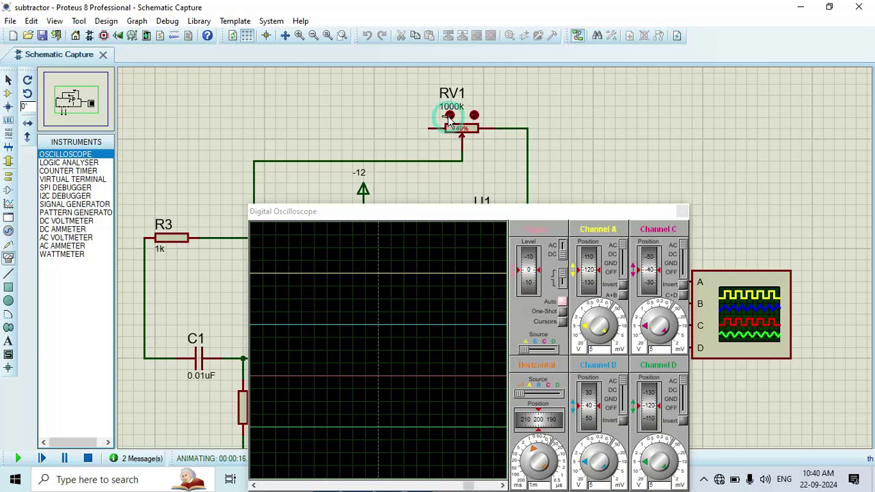
{"action": "left_click", "coordinate": [449, 116]}
{"action": "left_click", "coordinate": [449, 117]}
{"action": "left_click", "coordinate": [449, 116]}
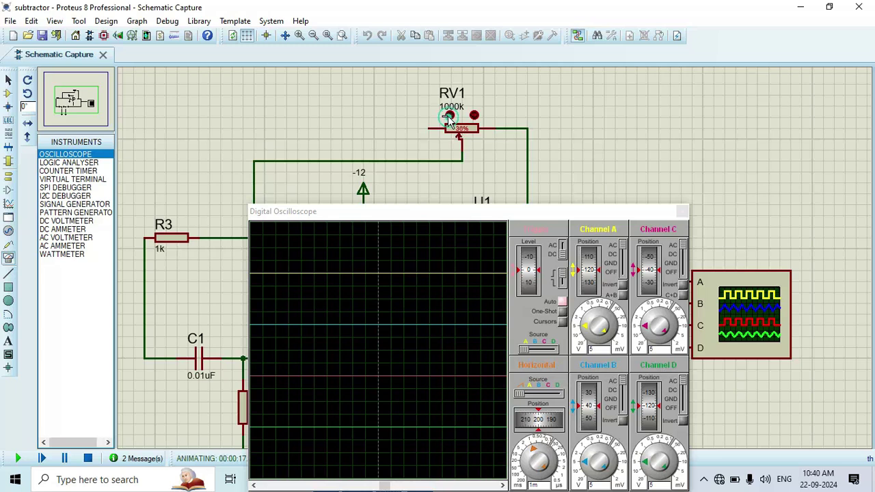
{"action": "left_click", "coordinate": [449, 116]}
{"action": "left_click", "coordinate": [449, 117]}
{"action": "left_click", "coordinate": [450, 116]}
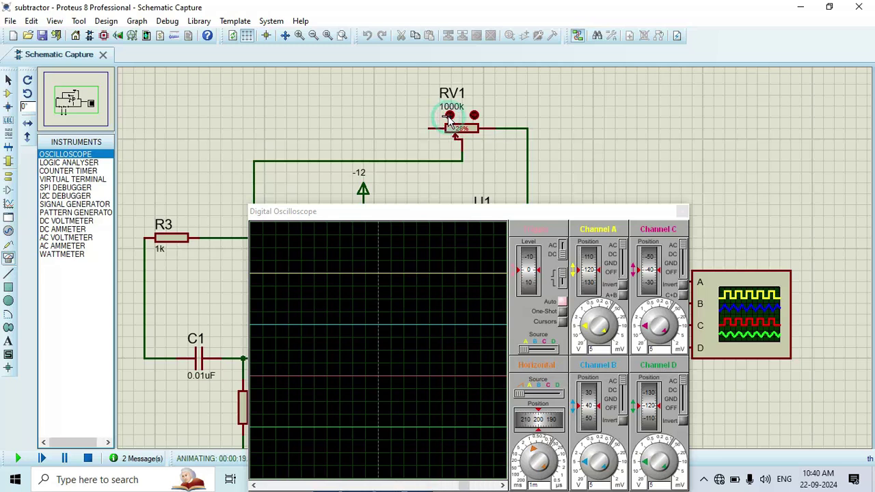
{"action": "left_click", "coordinate": [449, 117]}
{"action": "left_click", "coordinate": [449, 116]}
{"action": "left_click", "coordinate": [449, 116]}
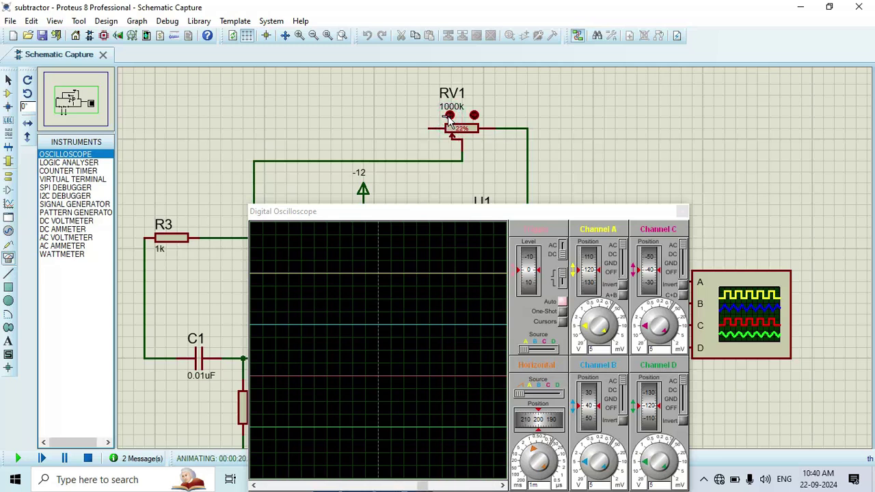
{"action": "left_click", "coordinate": [449, 117]}
{"action": "left_click", "coordinate": [449, 116]}
{"action": "left_click", "coordinate": [449, 116]}
{"action": "left_click", "coordinate": [449, 116]}
{"action": "left_click", "coordinate": [449, 116]}
{"action": "left_click", "coordinate": [474, 116]}
Step: Raise RV1 past 50% until the circuit starts oscillating
{"action": "left_click", "coordinate": [474, 117]}
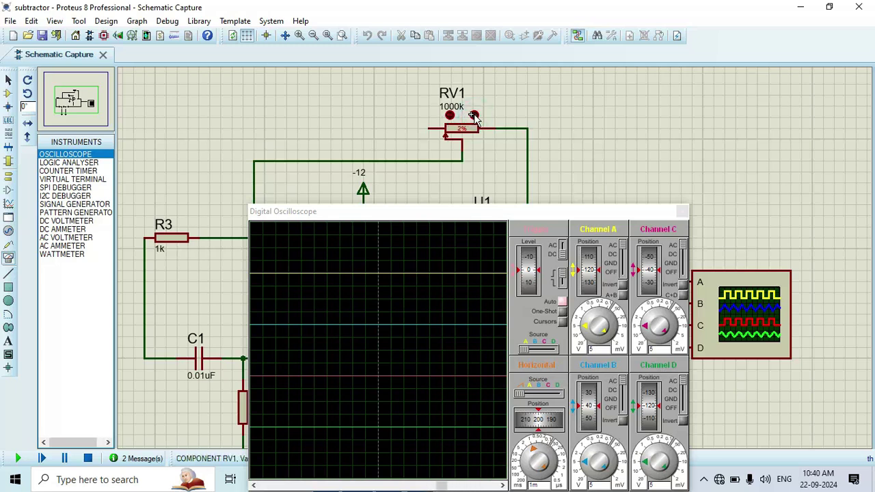
{"action": "left_click", "coordinate": [474, 116]}
{"action": "left_click", "coordinate": [474, 117]}
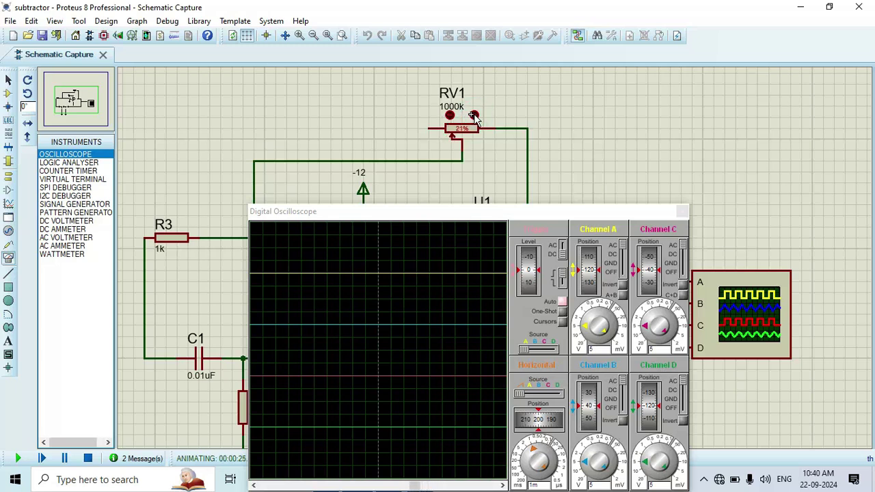
{"action": "left_click", "coordinate": [474, 116]}
{"action": "left_click", "coordinate": [474, 116]}
{"action": "left_click", "coordinate": [473, 116]}
{"action": "left_click", "coordinate": [474, 116]}
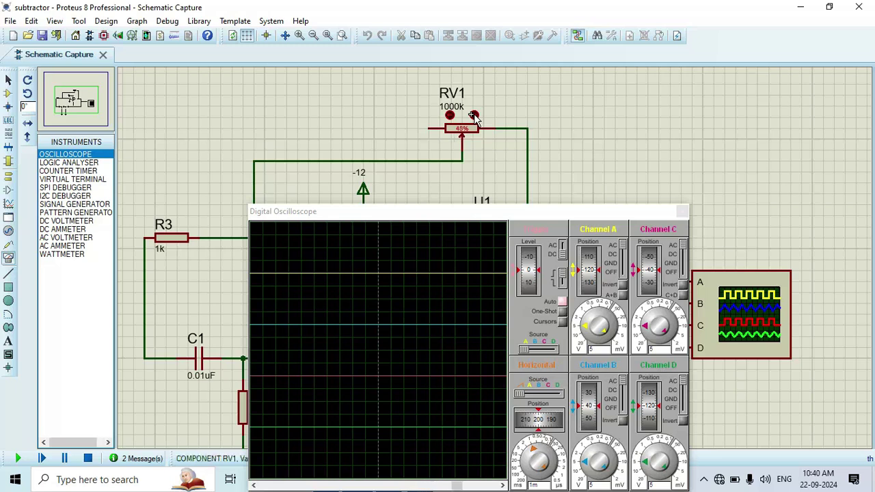
{"action": "left_click", "coordinate": [474, 116]}
{"action": "left_click", "coordinate": [474, 117]}
{"action": "left_click", "coordinate": [474, 116]}
{"action": "left_click", "coordinate": [473, 116]}
{"action": "left_click", "coordinate": [474, 117]}
{"action": "left_click", "coordinate": [474, 117]}
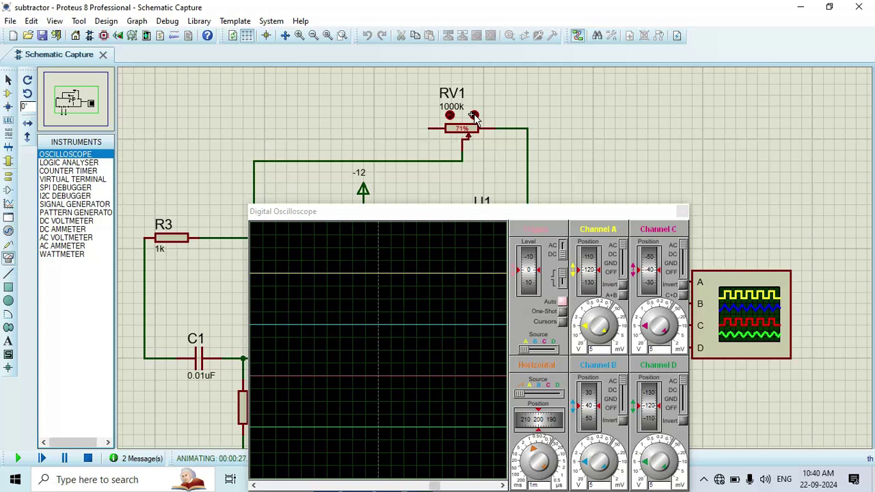
{"action": "left_click", "coordinate": [474, 116]}
{"action": "left_click", "coordinate": [473, 117]}
{"action": "left_click", "coordinate": [474, 116]}
{"action": "left_click", "coordinate": [474, 116]}
{"action": "left_click", "coordinate": [474, 116]}
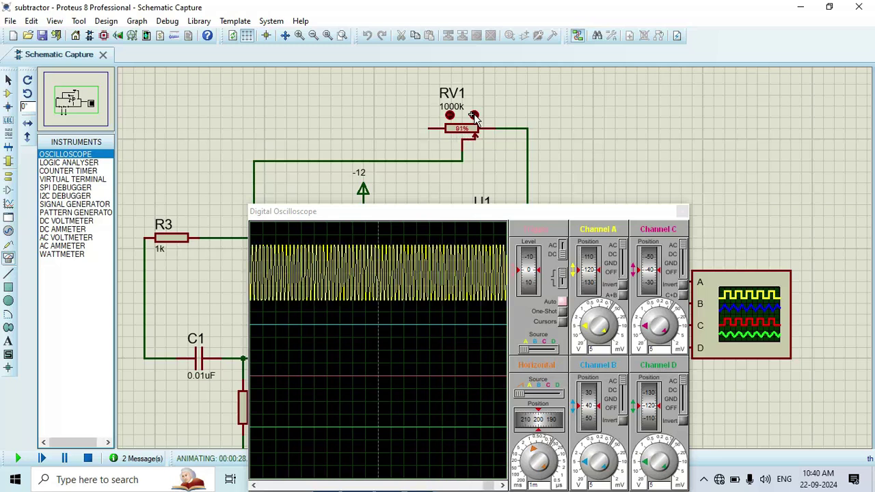
Step: Bring RV1 back down to about 15% for a clean, steady sine wave
{"action": "left_click", "coordinate": [449, 117]}
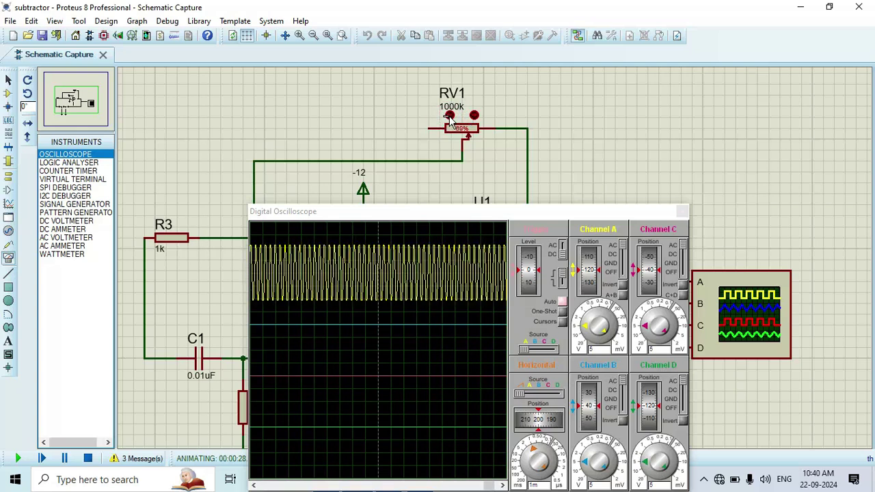
{"action": "left_click", "coordinate": [449, 117]}
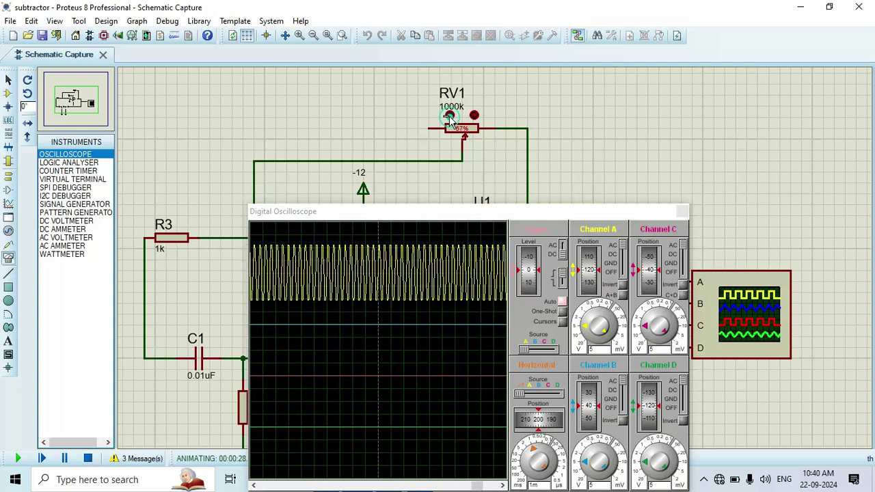
{"action": "left_click", "coordinate": [449, 117]}
{"action": "left_click", "coordinate": [449, 116]}
{"action": "left_click", "coordinate": [449, 116]}
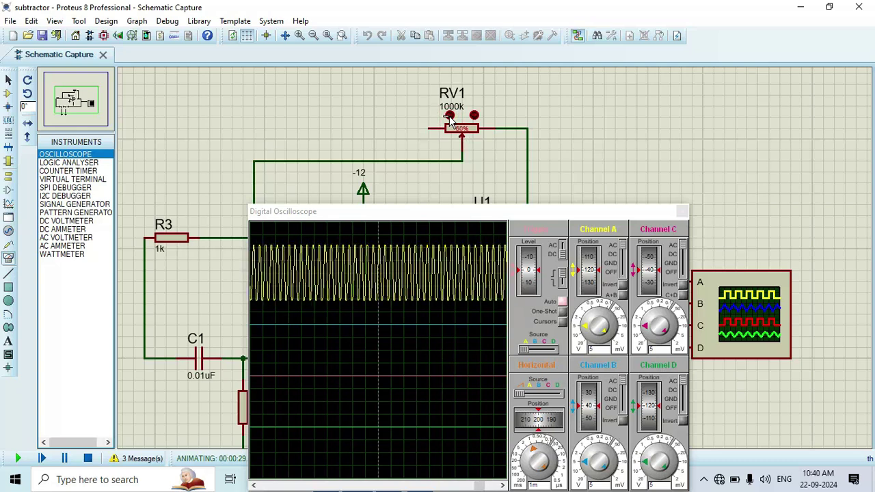
{"action": "left_click", "coordinate": [449, 116]}
{"action": "left_click", "coordinate": [449, 116]}
{"action": "left_click", "coordinate": [449, 117]}
{"action": "left_click", "coordinate": [449, 116]}
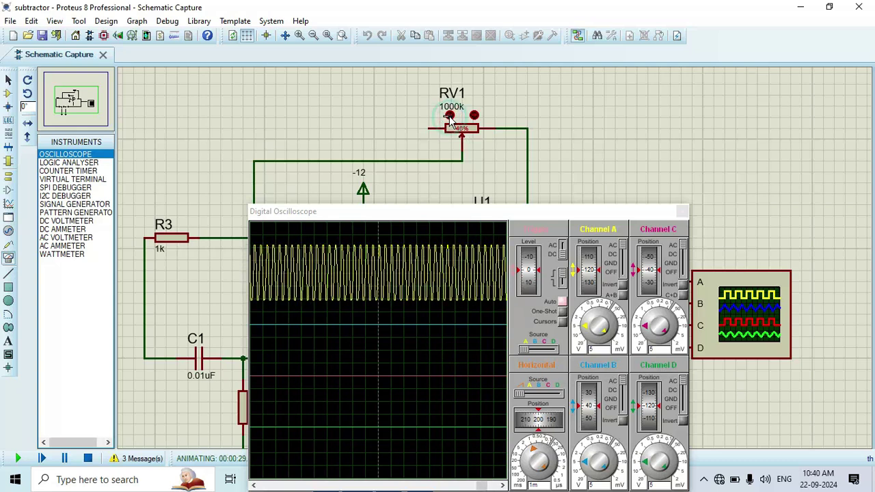
{"action": "left_click", "coordinate": [449, 116]}
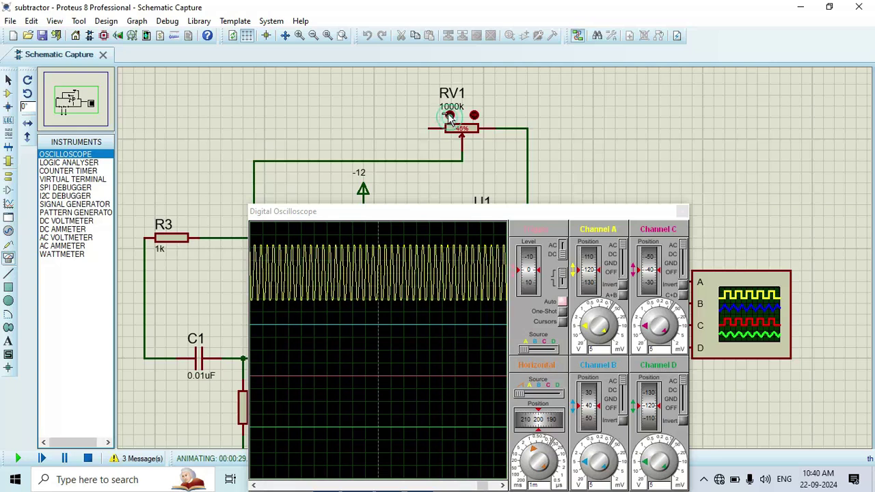
{"action": "left_click", "coordinate": [450, 116]}
{"action": "left_click", "coordinate": [449, 116]}
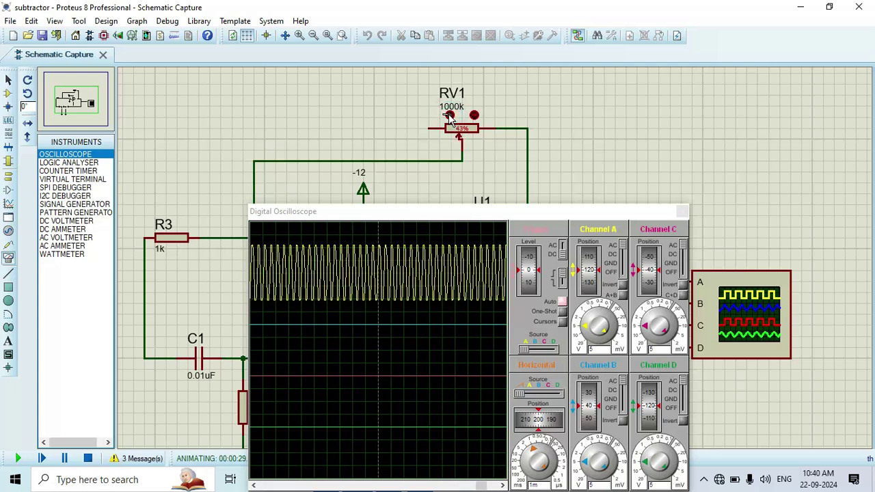
{"action": "left_click", "coordinate": [450, 116]}
{"action": "left_click", "coordinate": [449, 117]}
{"action": "left_click", "coordinate": [449, 116]}
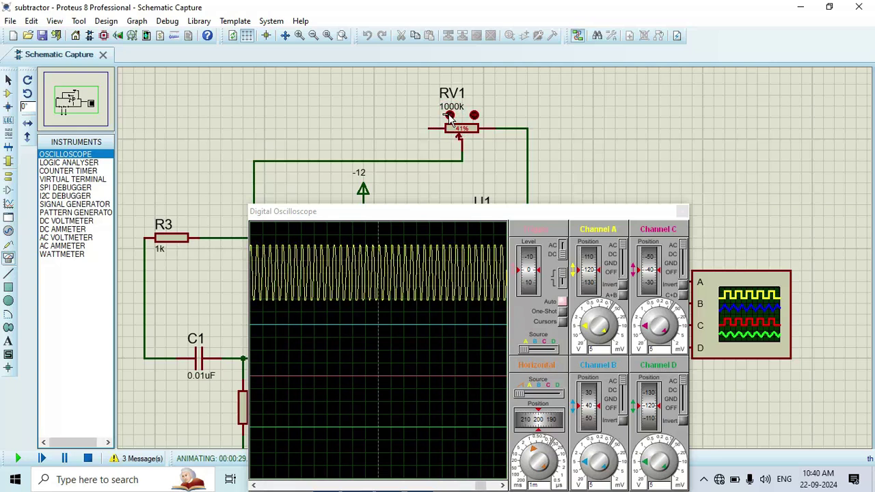
{"action": "left_click", "coordinate": [450, 116]}
{"action": "left_click", "coordinate": [449, 116]}
{"action": "left_click", "coordinate": [449, 117]}
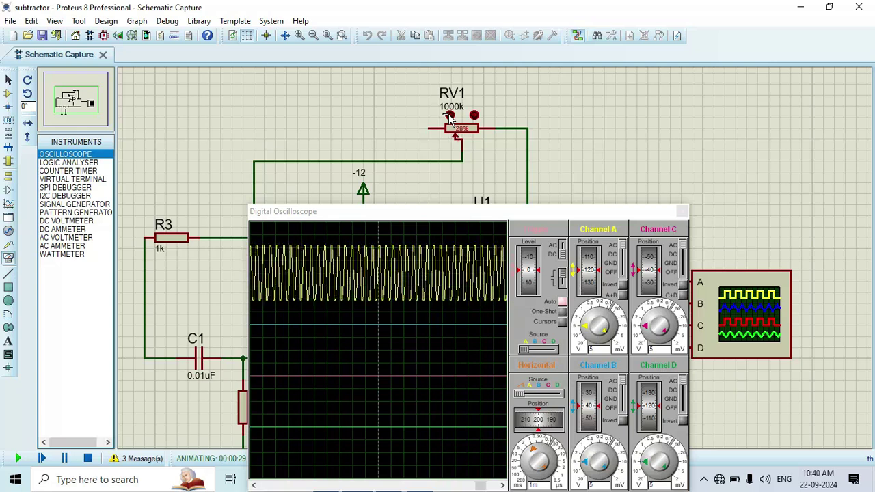
{"action": "left_click", "coordinate": [449, 116]}
{"action": "left_click", "coordinate": [449, 116]}
{"action": "left_click", "coordinate": [449, 116]}
{"action": "left_click", "coordinate": [449, 116]}
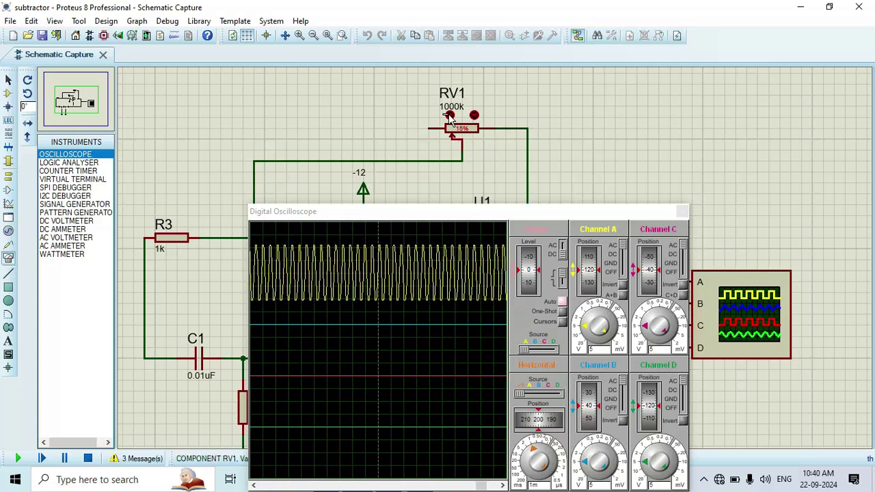
{"action": "left_click", "coordinate": [449, 116]}
{"action": "left_click", "coordinate": [474, 116]}
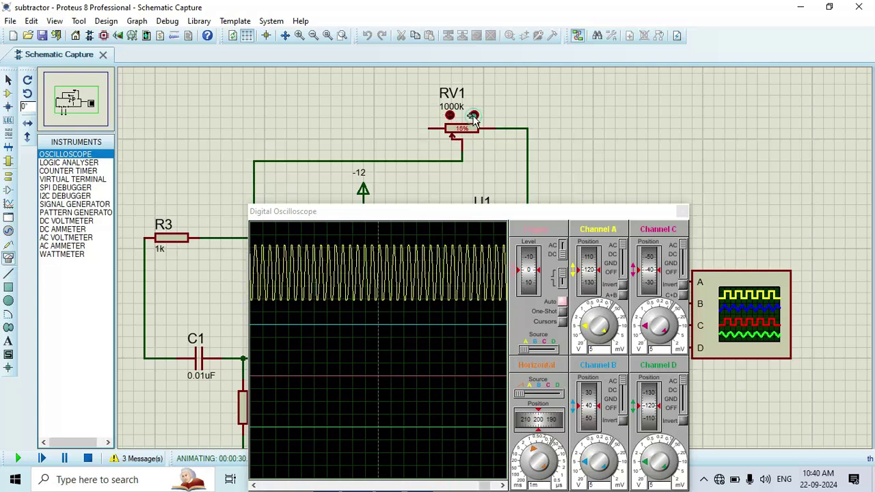
Step: Set the oscilloscope's horizontal timebase to 0.5 ms per division
{"action": "left_click", "coordinate": [522, 215]}
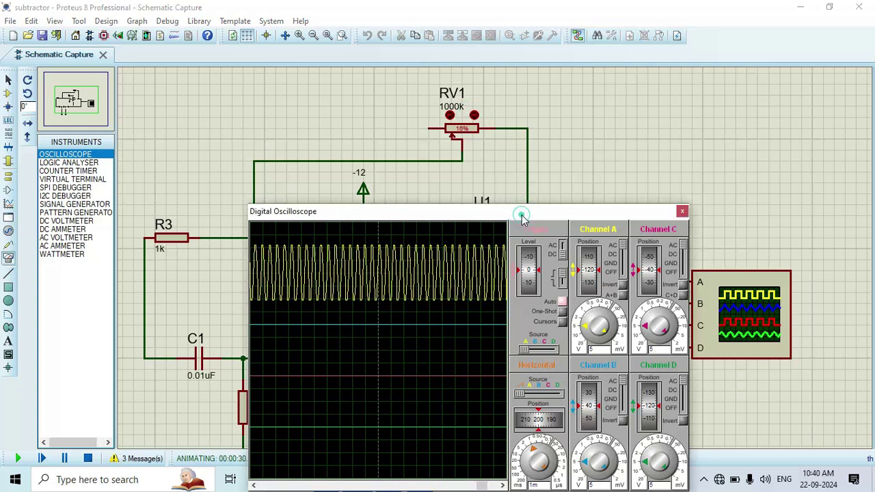
{"action": "left_click", "coordinate": [543, 453]}
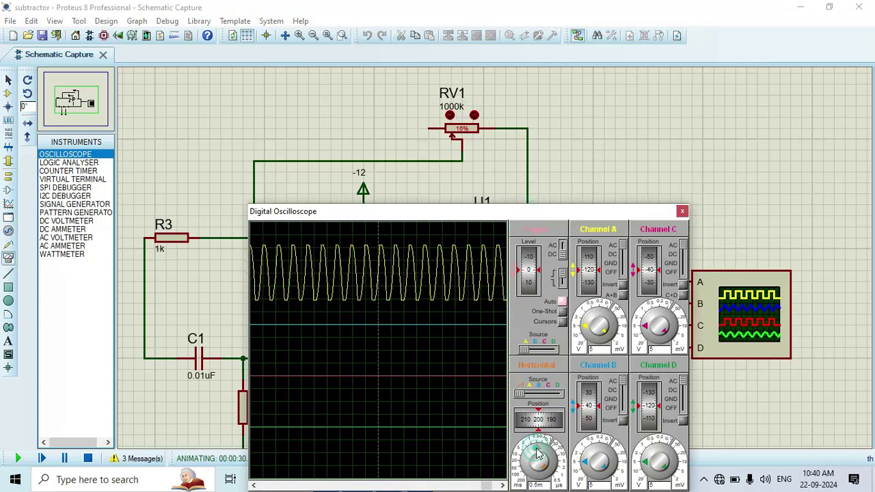
{"action": "left_click", "coordinate": [544, 452]}
{"action": "left_click", "coordinate": [540, 453]}
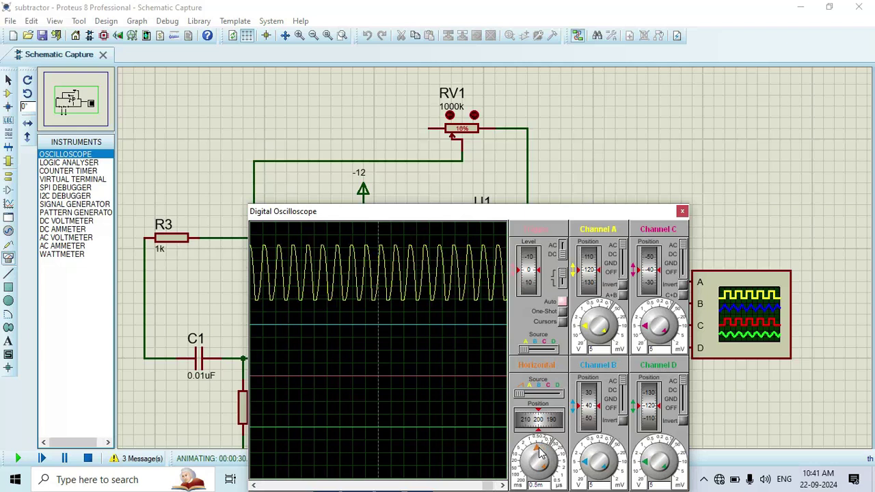